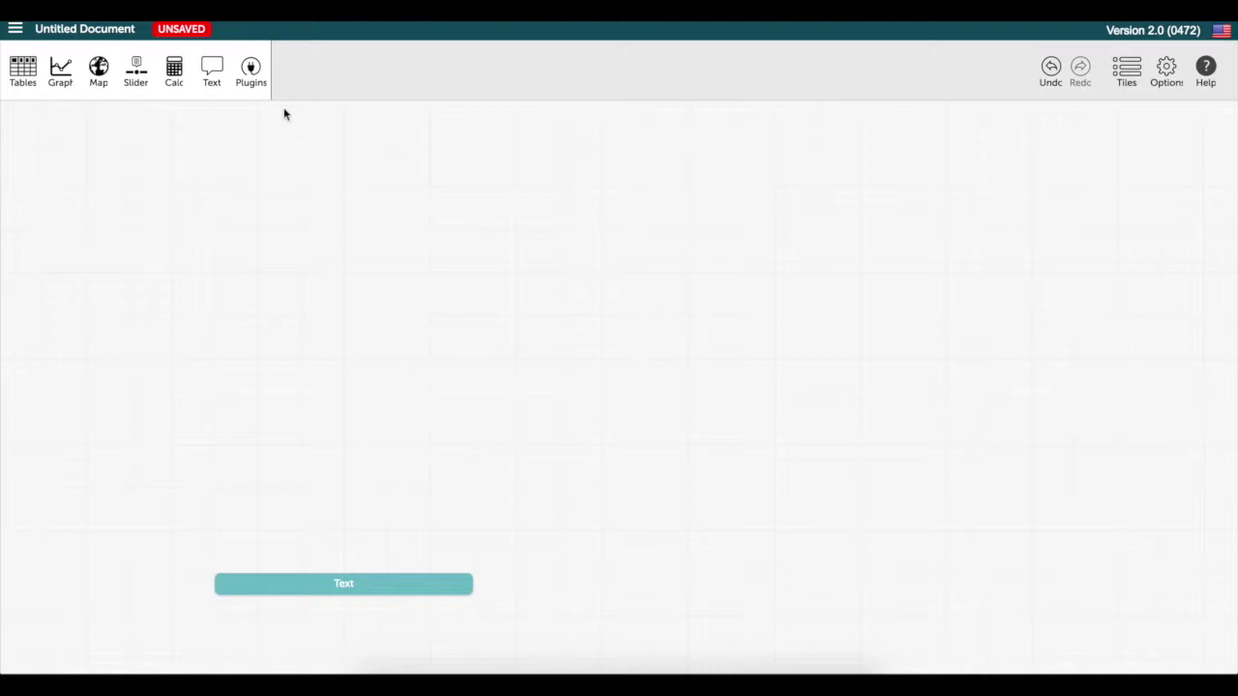
Add the Sampler plugin from Plugins and adjust its mixer to ten lettered balls.
left_click(251, 68)
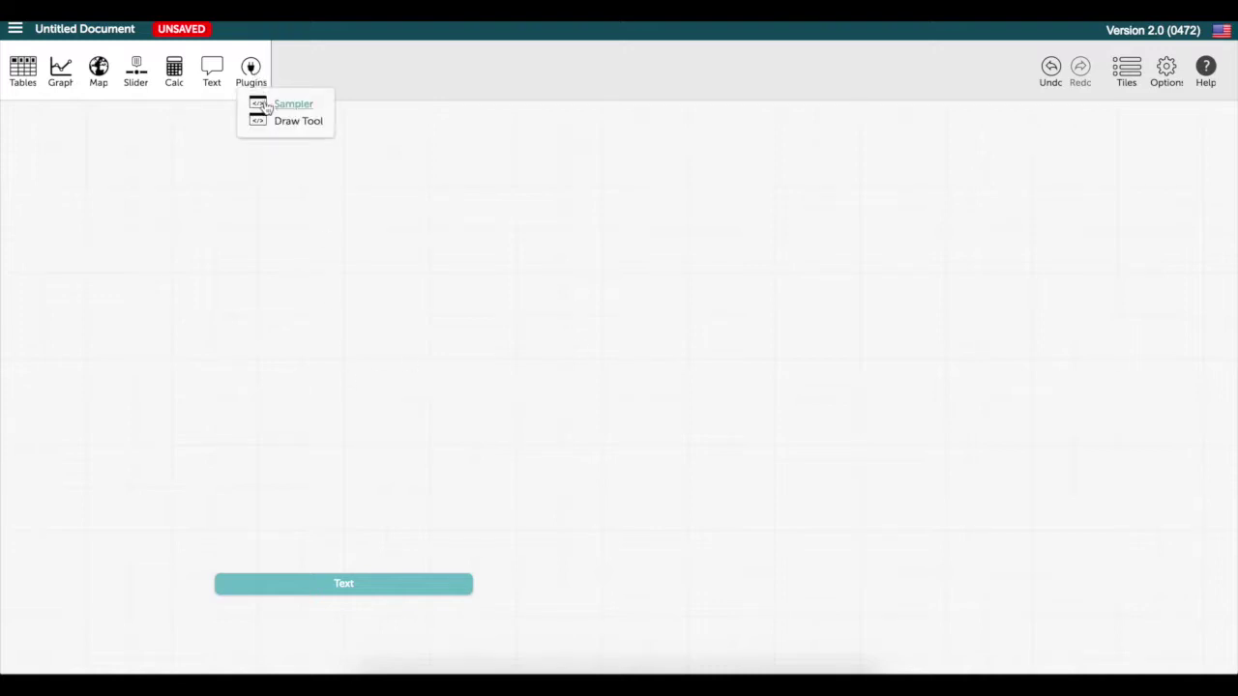
left_click(273, 103)
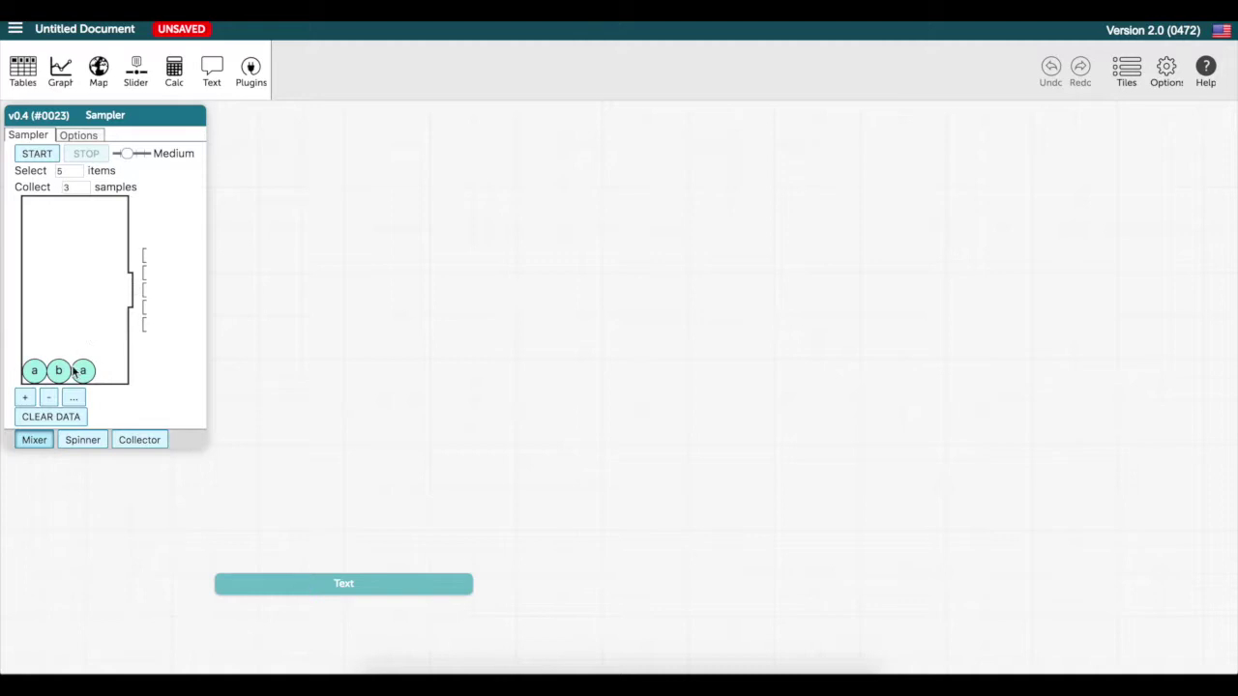
left_click(26, 398)
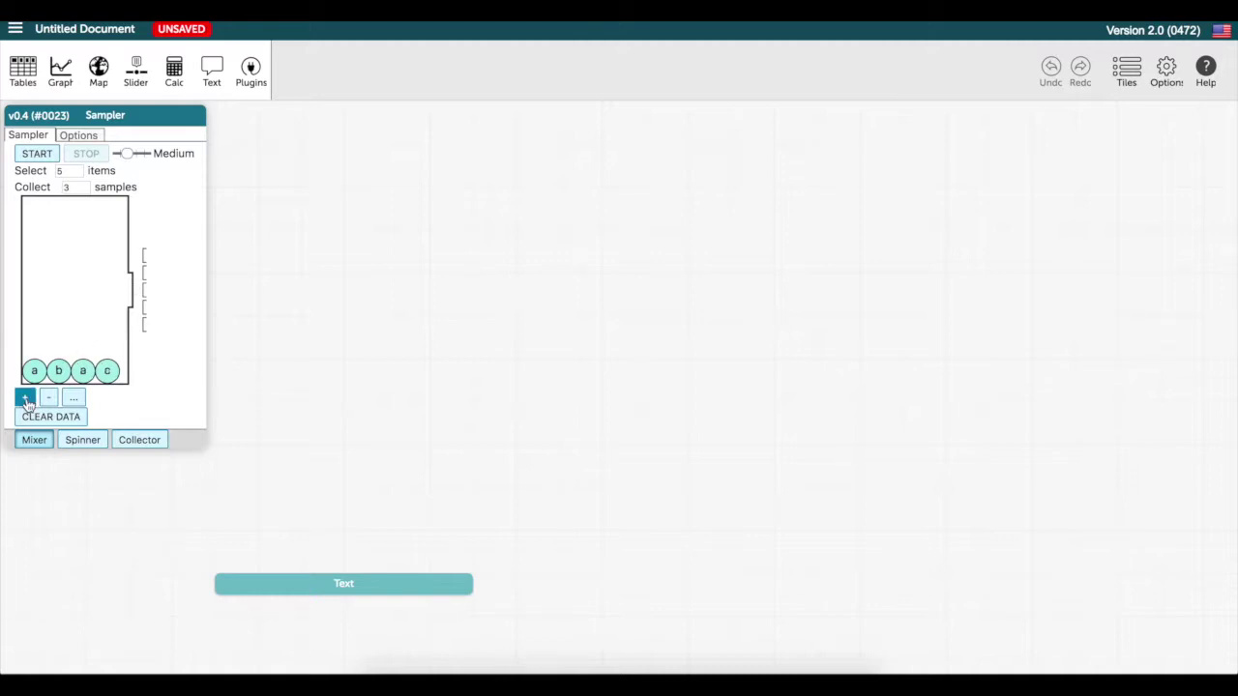
left_click(27, 398)
left_click(26, 398)
left_click(26, 398)
left_click(26, 397)
left_click(26, 397)
left_click(27, 397)
left_click(26, 397)
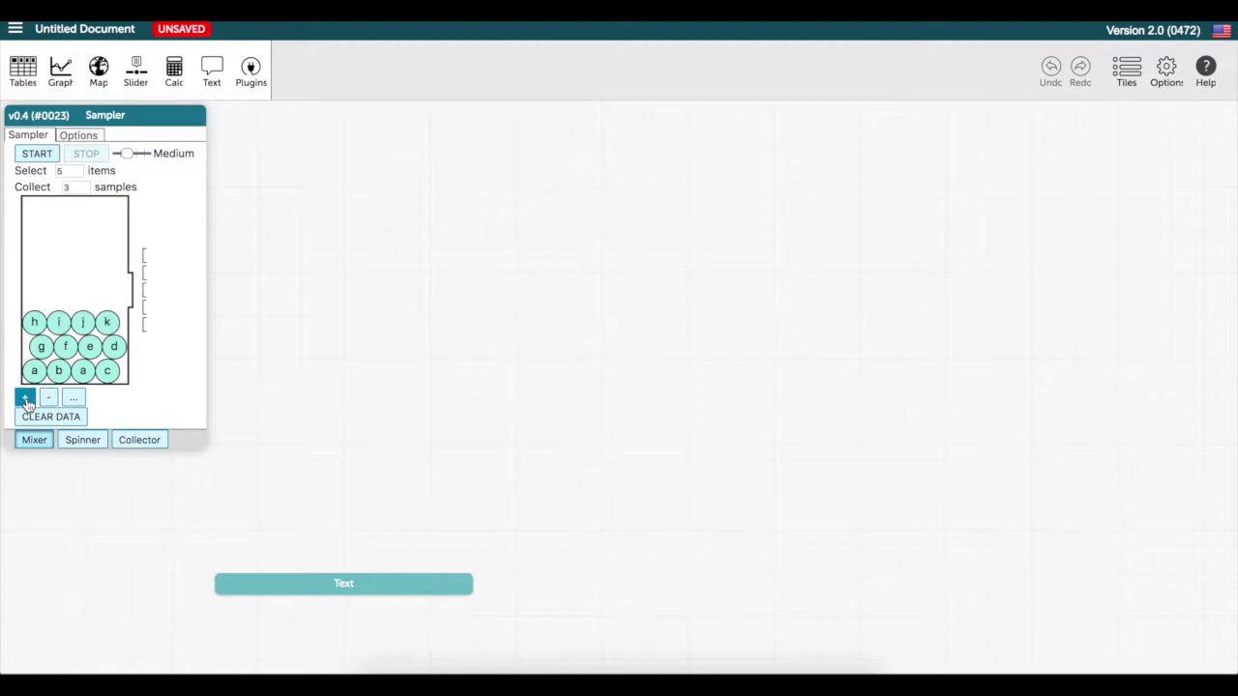
left_click(48, 399)
left_click(47, 399)
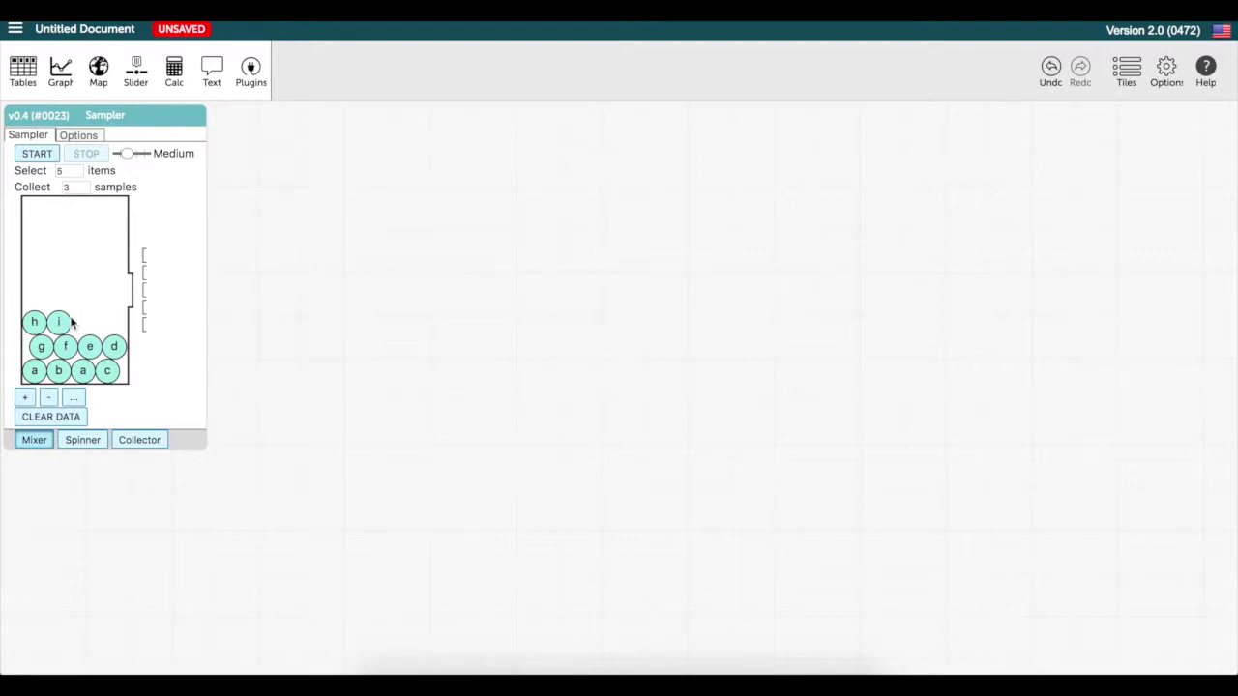
Label the first two mixer balls 'prize'.
left_click(33, 369)
type("prize")
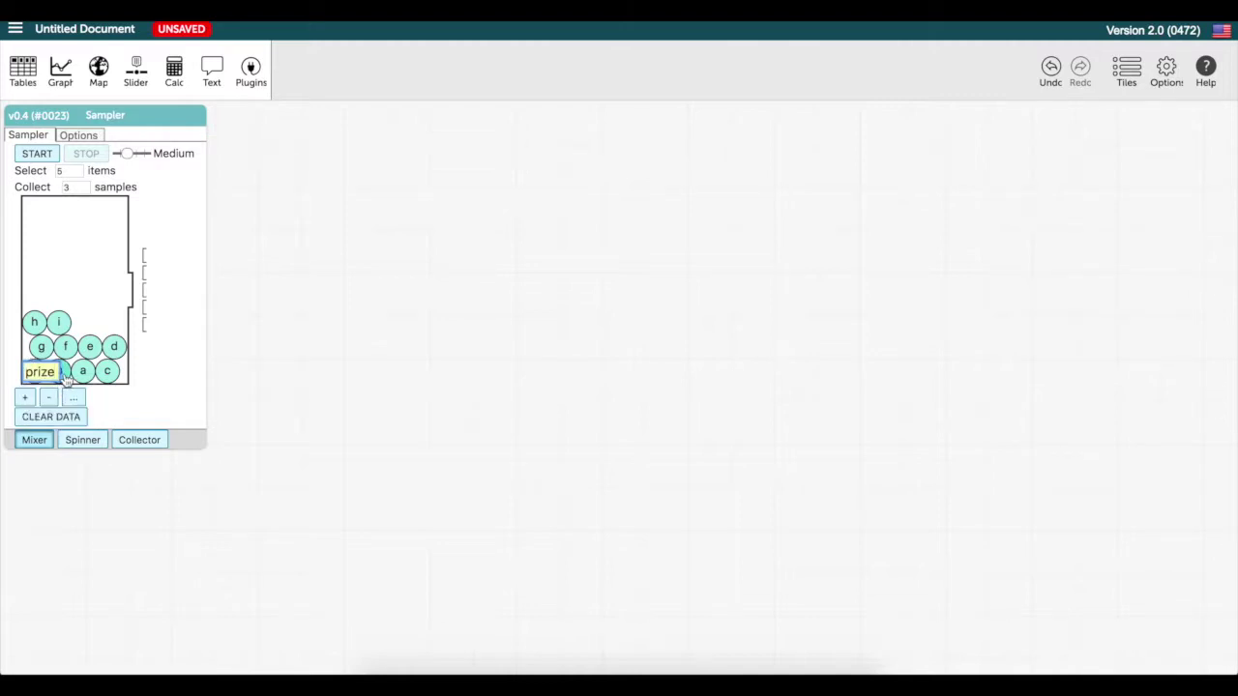
key("Tab")
type("prize")
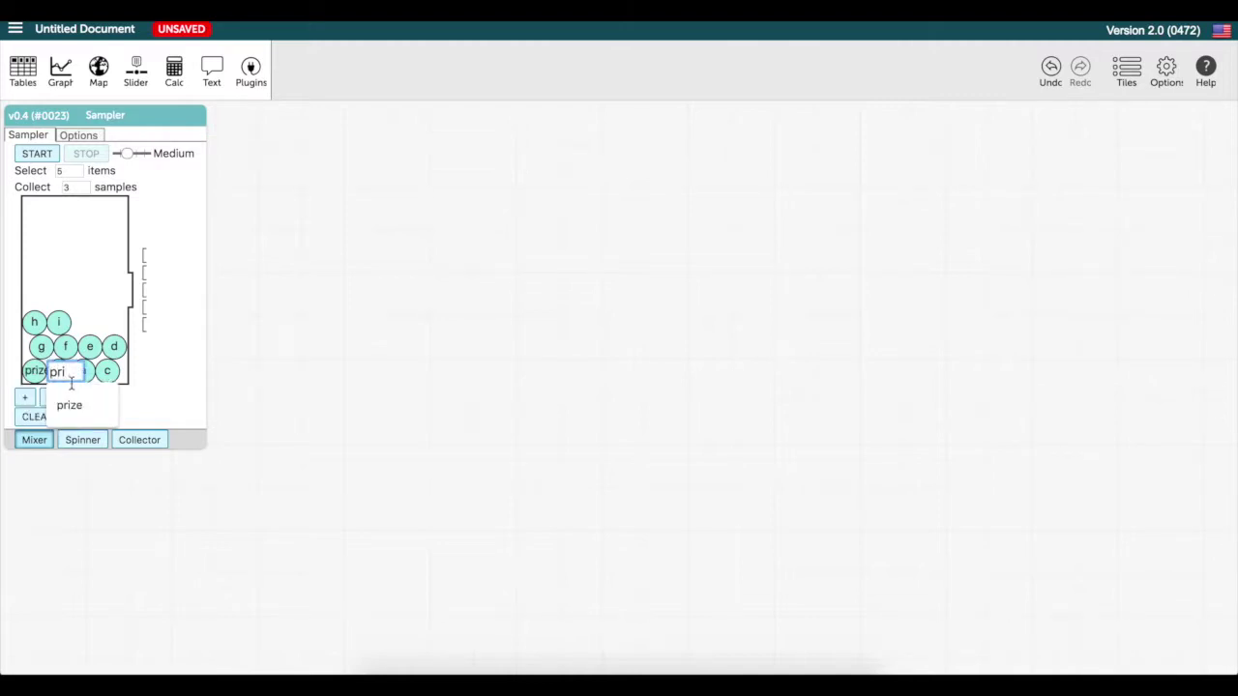
left_click(69, 410)
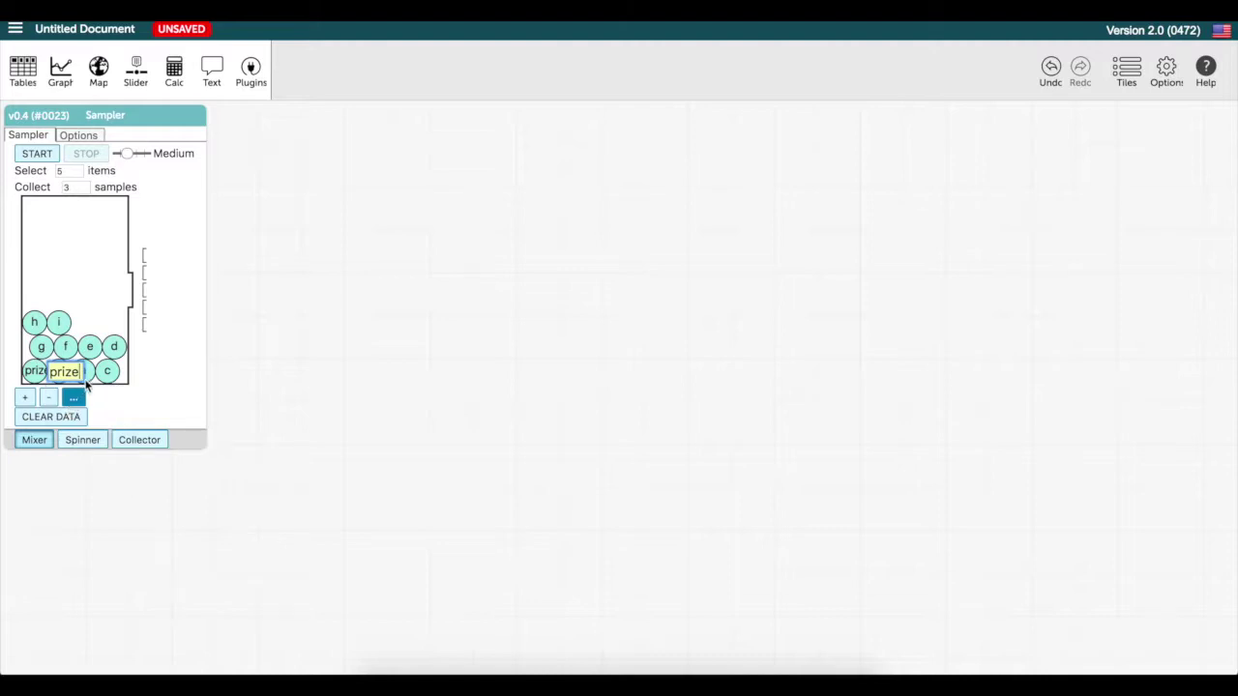
Relabel the third, fourth and d balls as 'no'.
left_click(88, 370)
key("BackSpace")
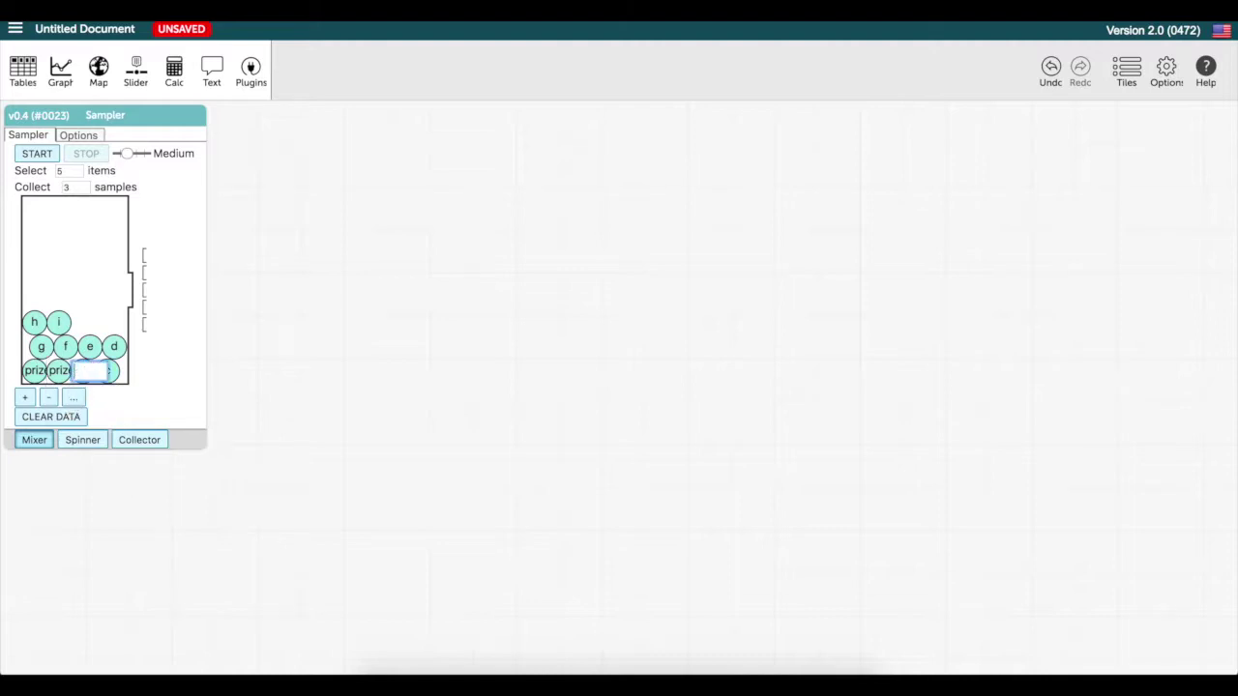
type("no")
left_click(113, 372)
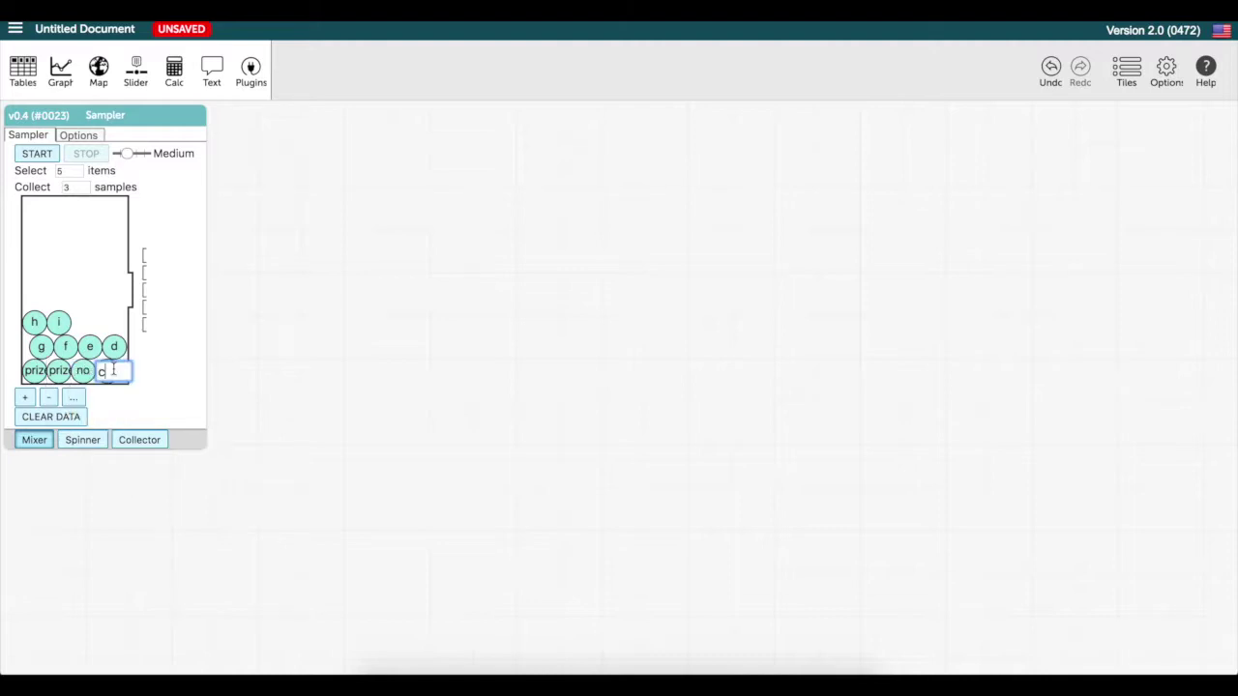
key("BackSpace")
type("no")
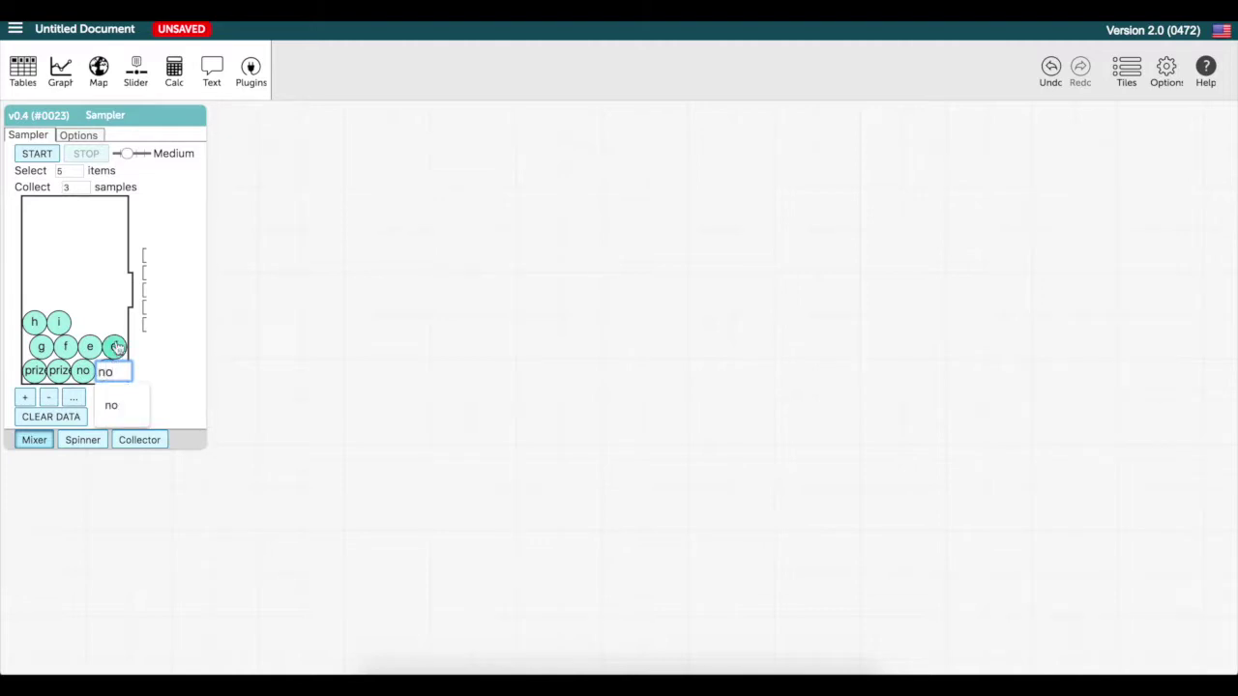
left_click(114, 345)
key("BackSpace")
type("no")
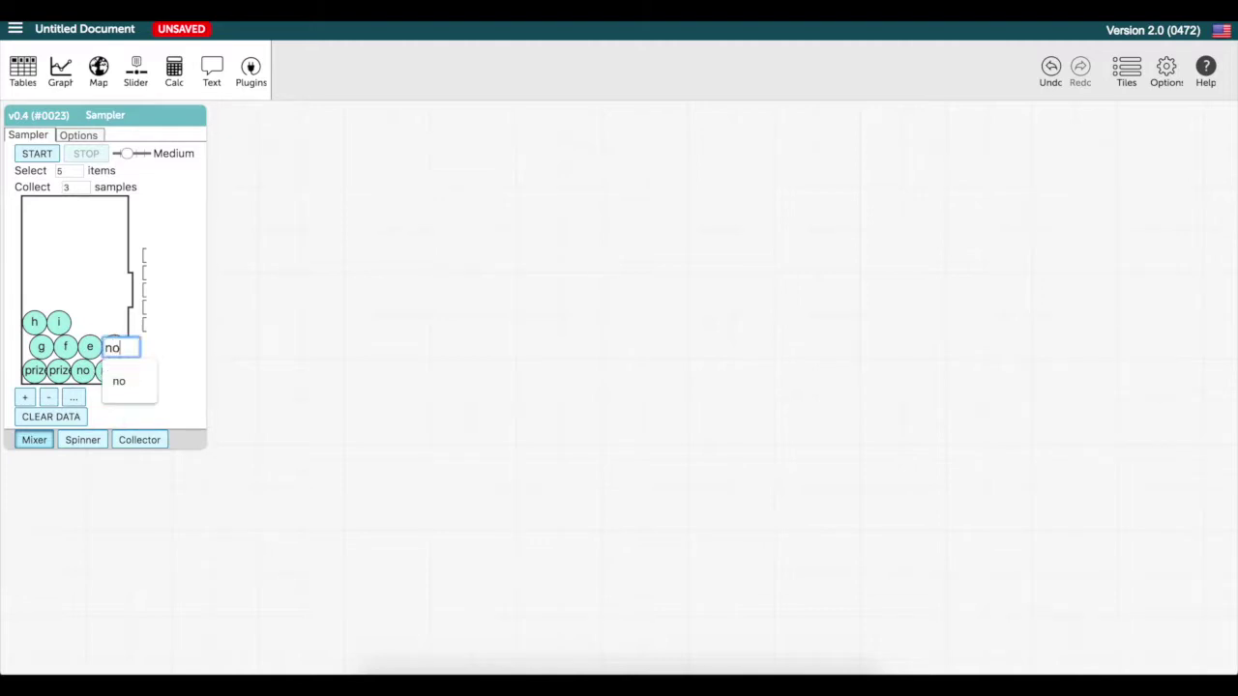
Relabel the remaining five balls (e through i) as 'no'.
left_click(89, 345)
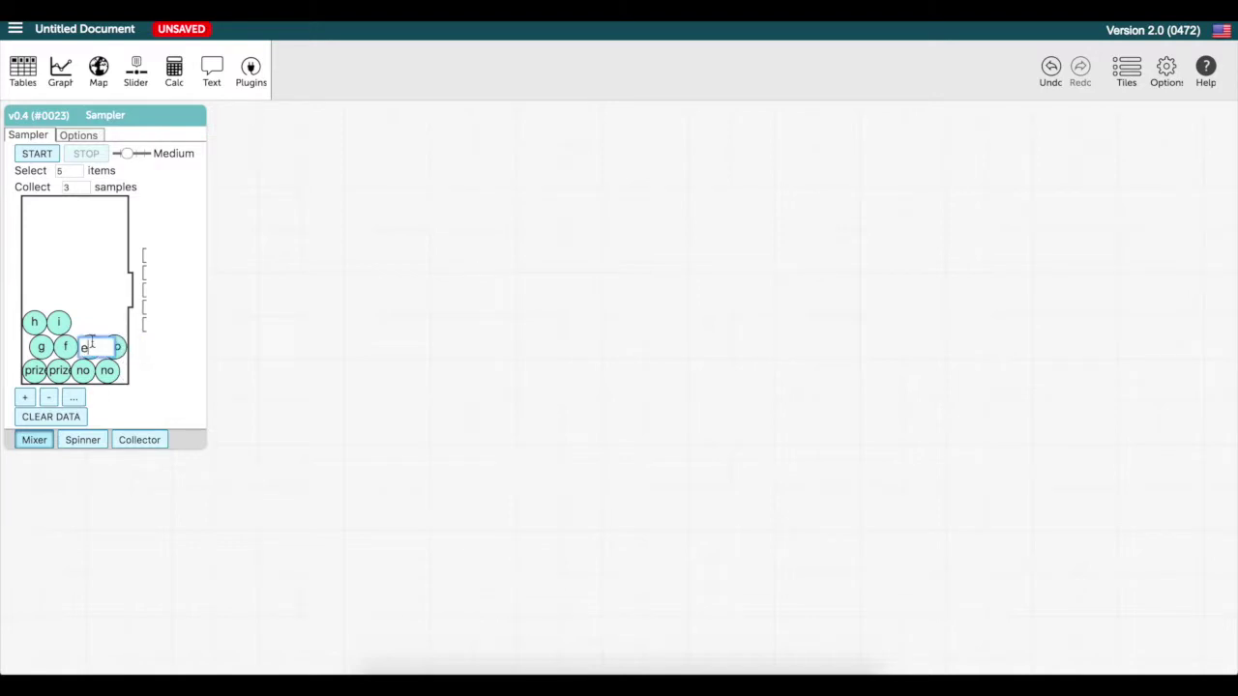
key("BackSpace")
type("no")
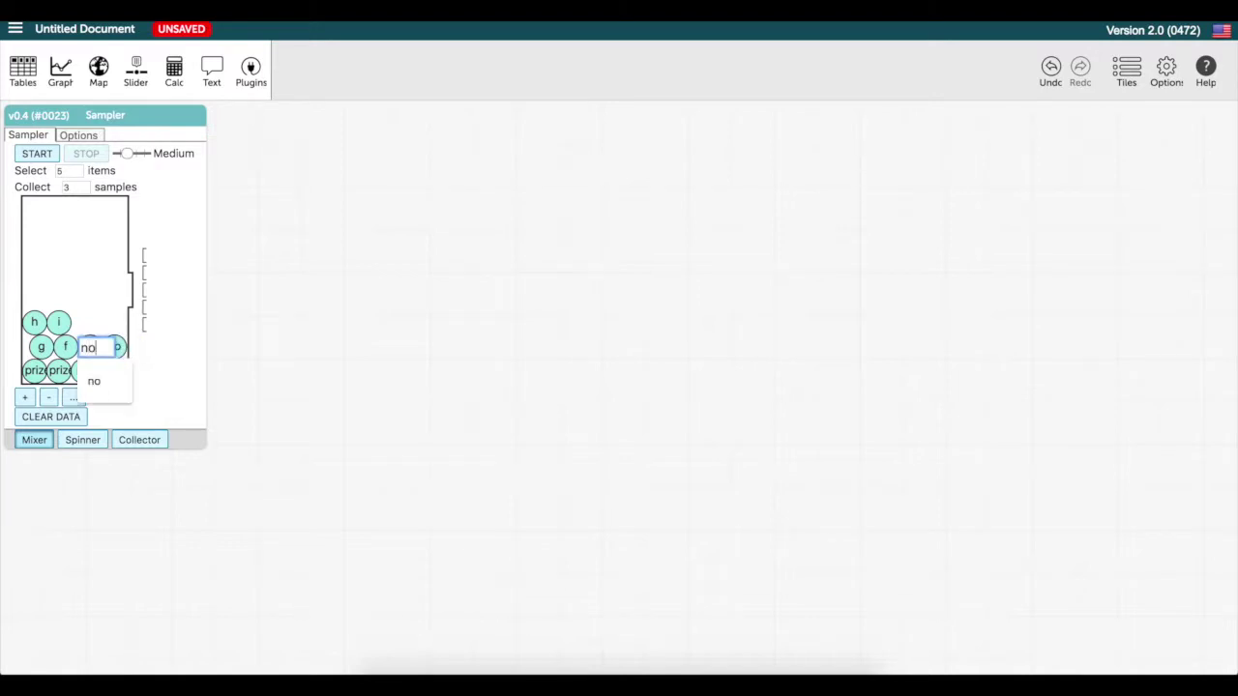
left_click(68, 345)
key("BackSpace")
type("no")
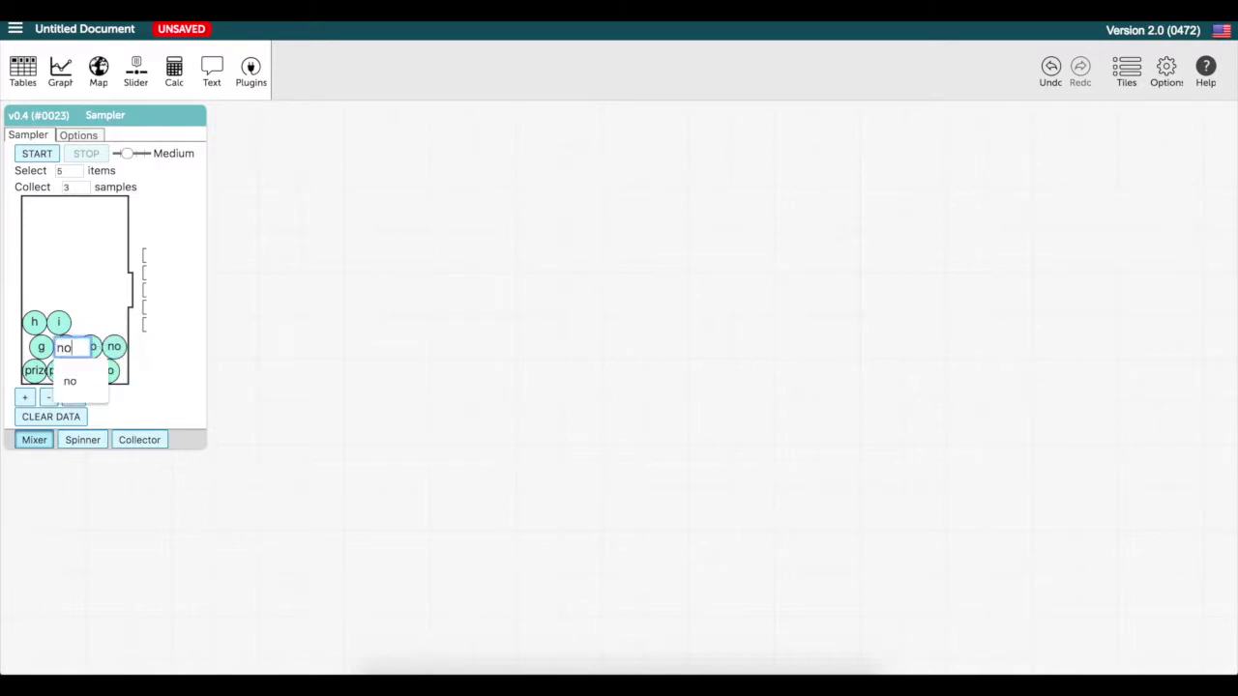
left_click(45, 347)
type("no")
left_click(34, 322)
type("no")
left_click(58, 322)
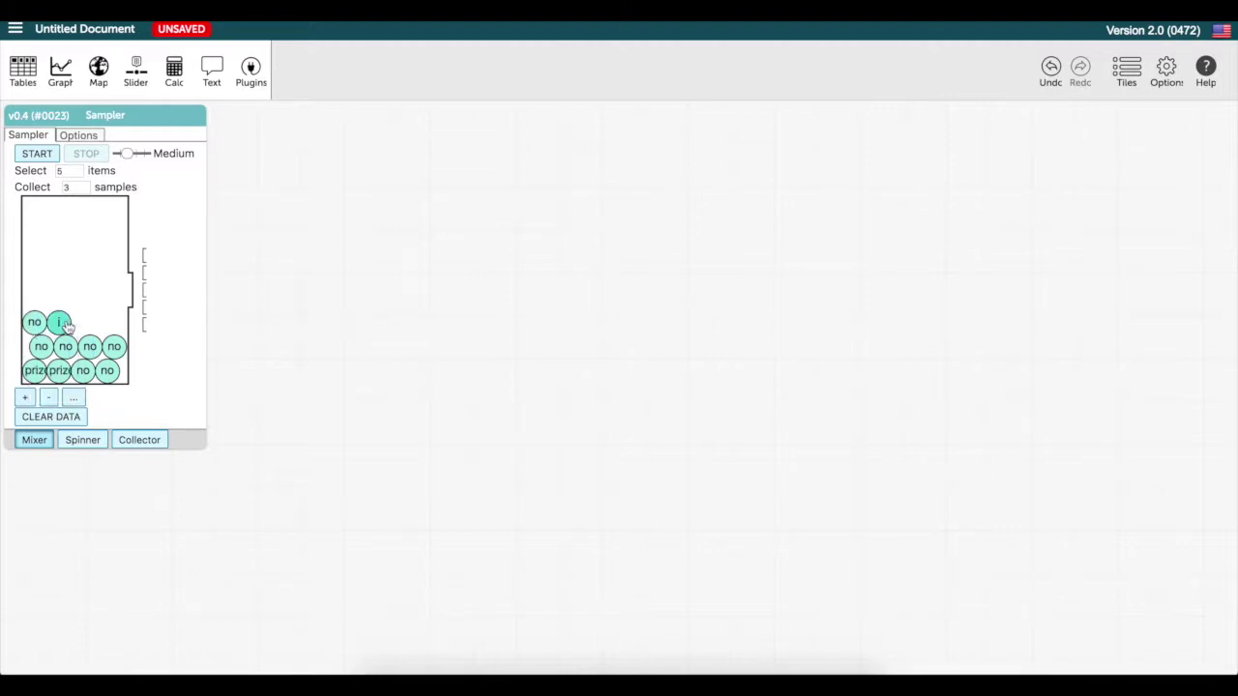
type("no")
left_click(619, 352)
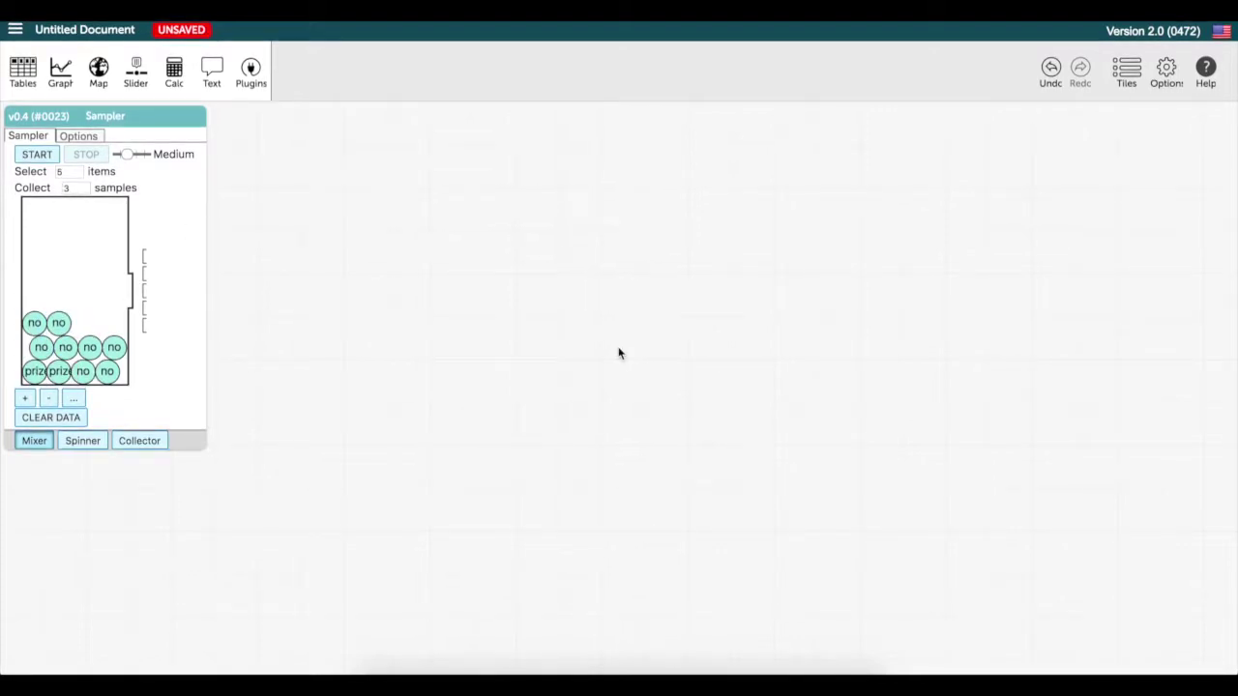
left_click(88, 442)
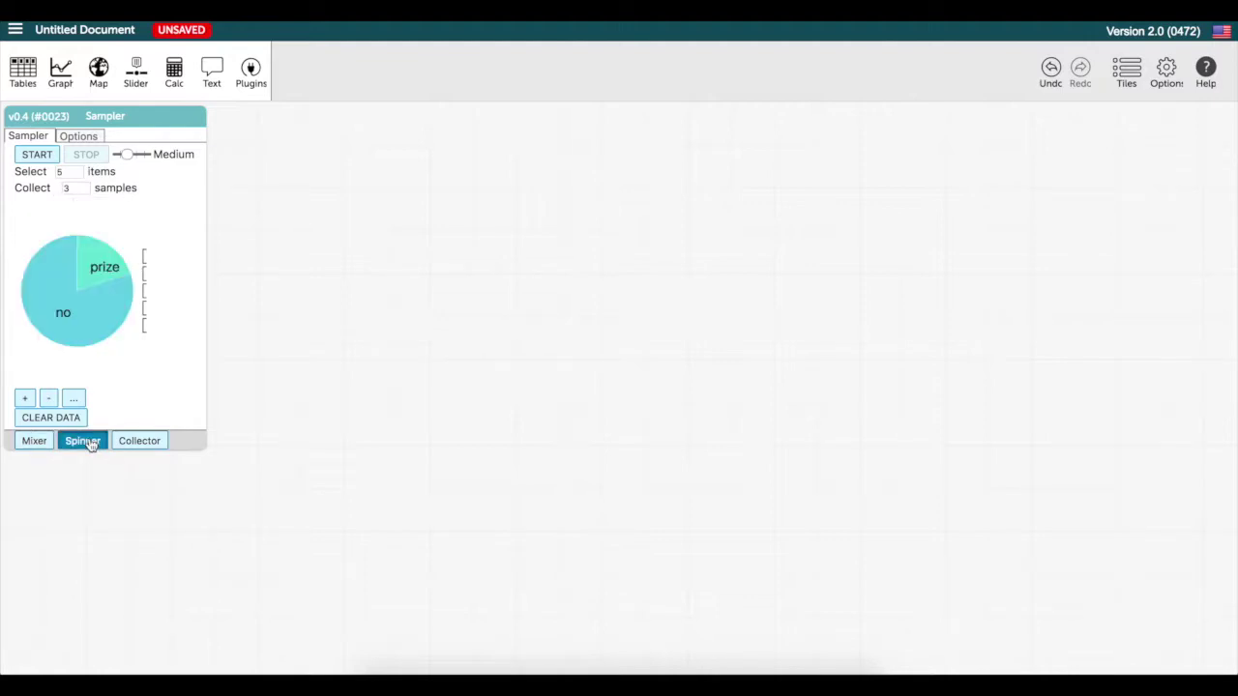
left_click(34, 442)
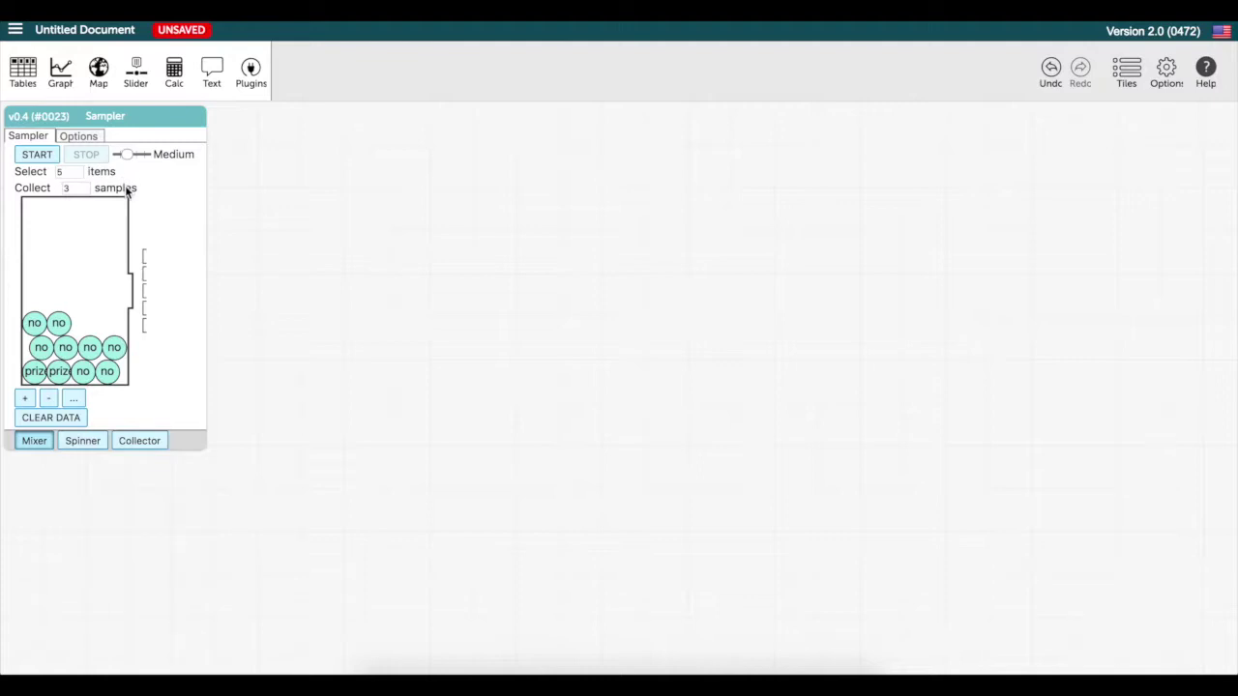
left_click(89, 139)
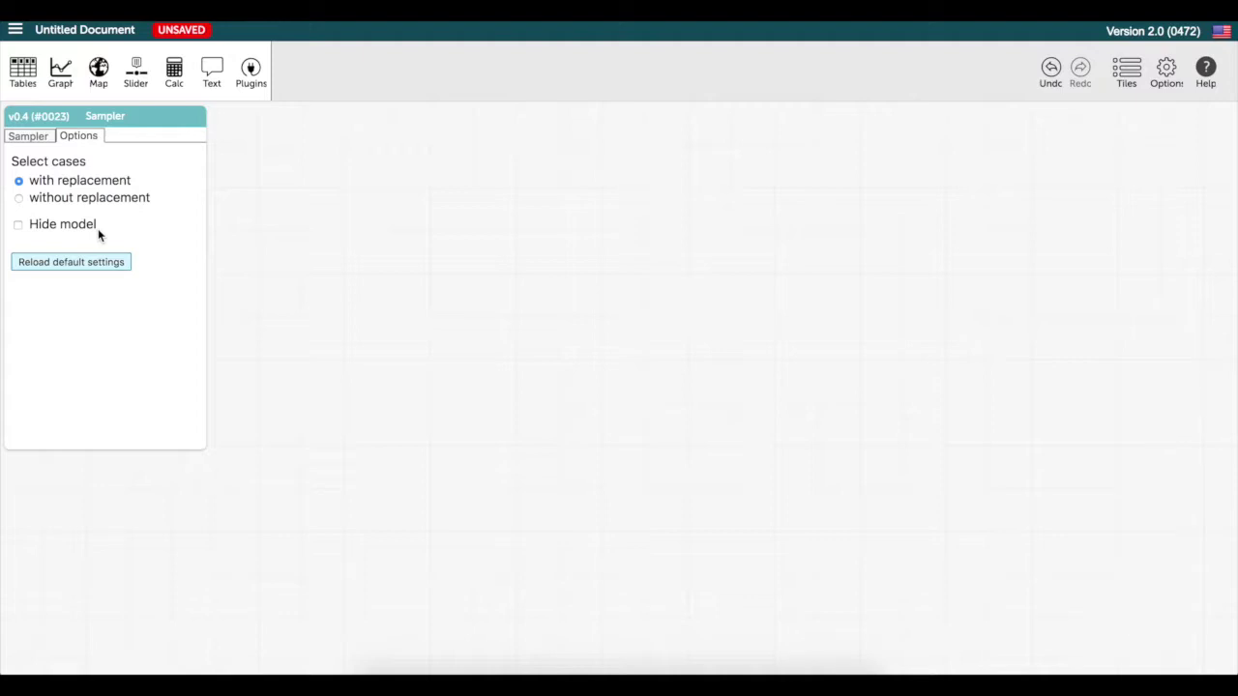
left_click(34, 141)
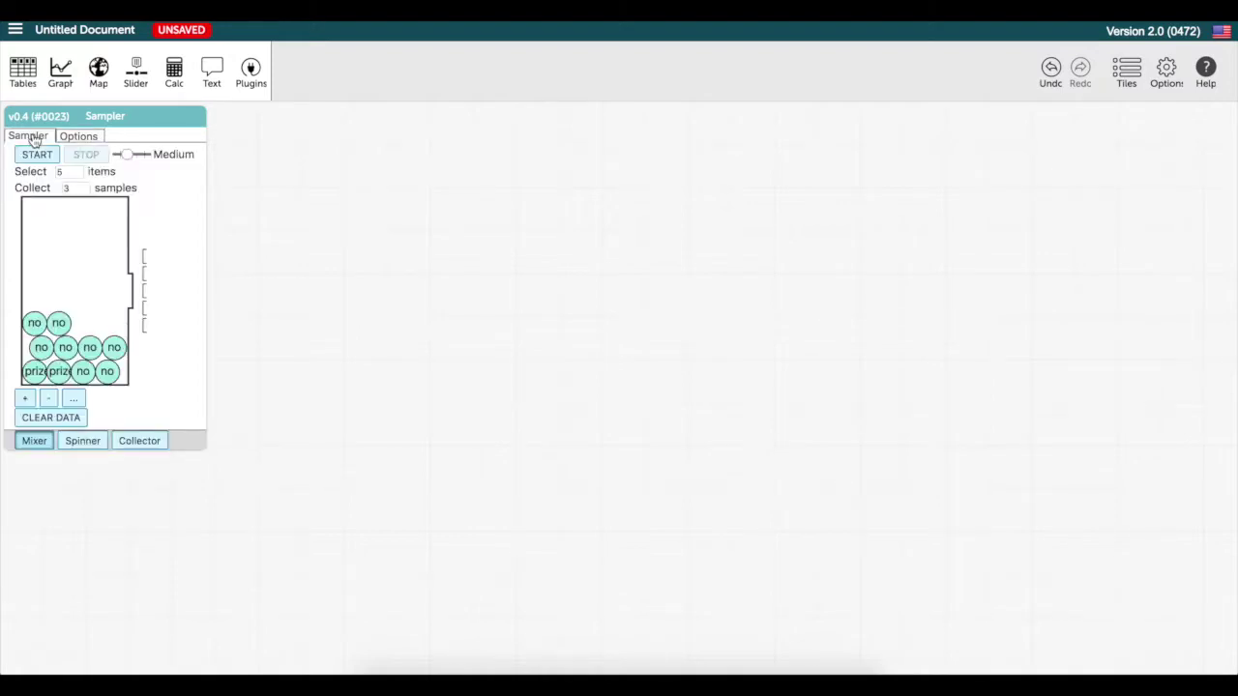
Set the Sampler to select 3 items and collect 6 samples, then start it.
left_click(49, 317)
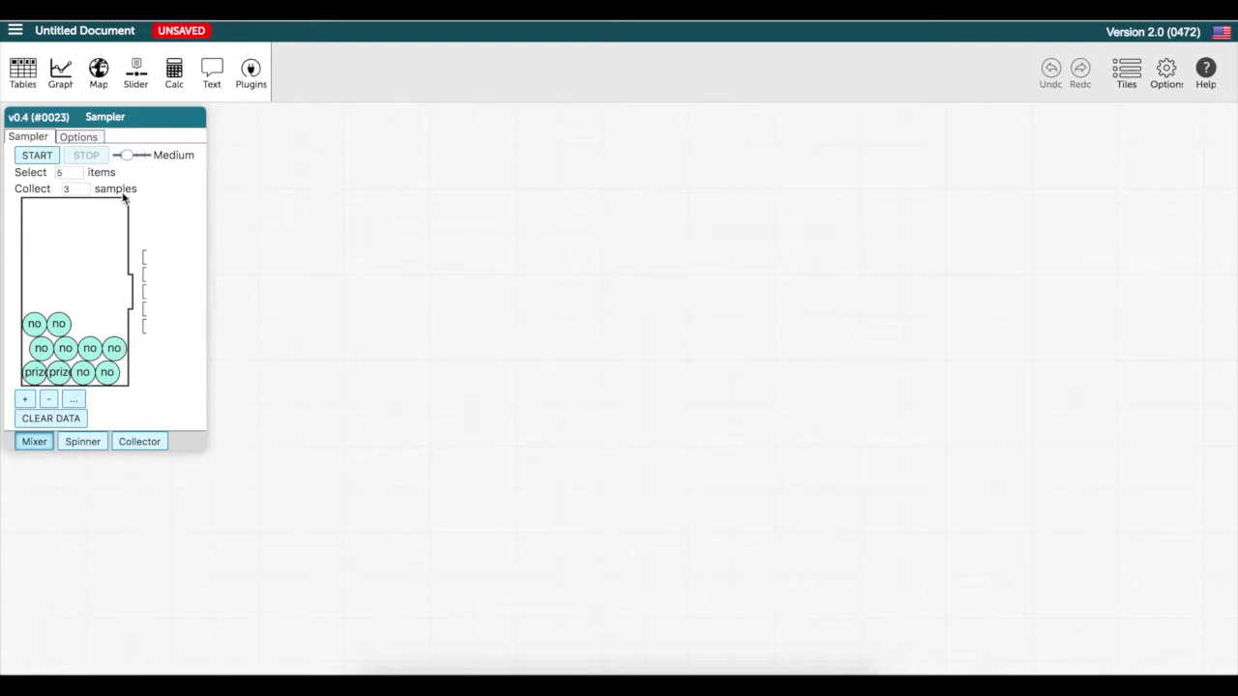
double_click(74, 175)
type("3")
left_click(172, 177)
double_click(87, 186)
type("6")
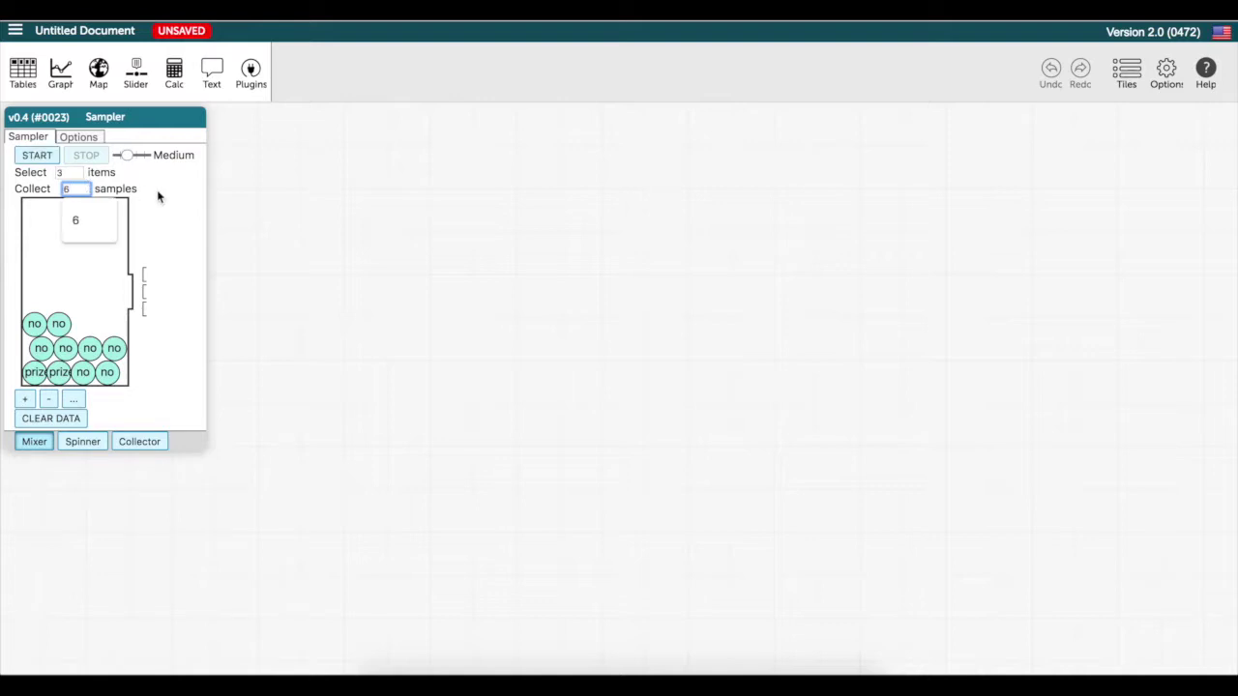
left_click(157, 194)
left_click(44, 157)
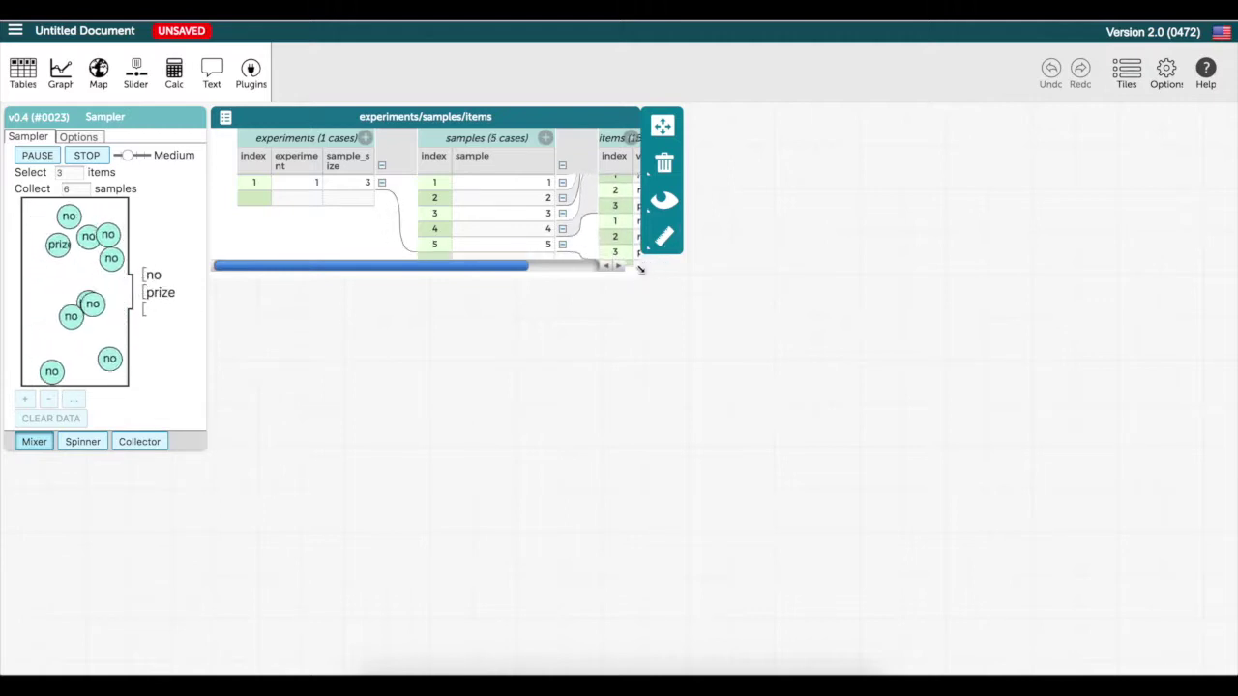
Enlarge the results table to show all 18 items and highlight sample 2.
left_click_drag(639, 268, 917, 409)
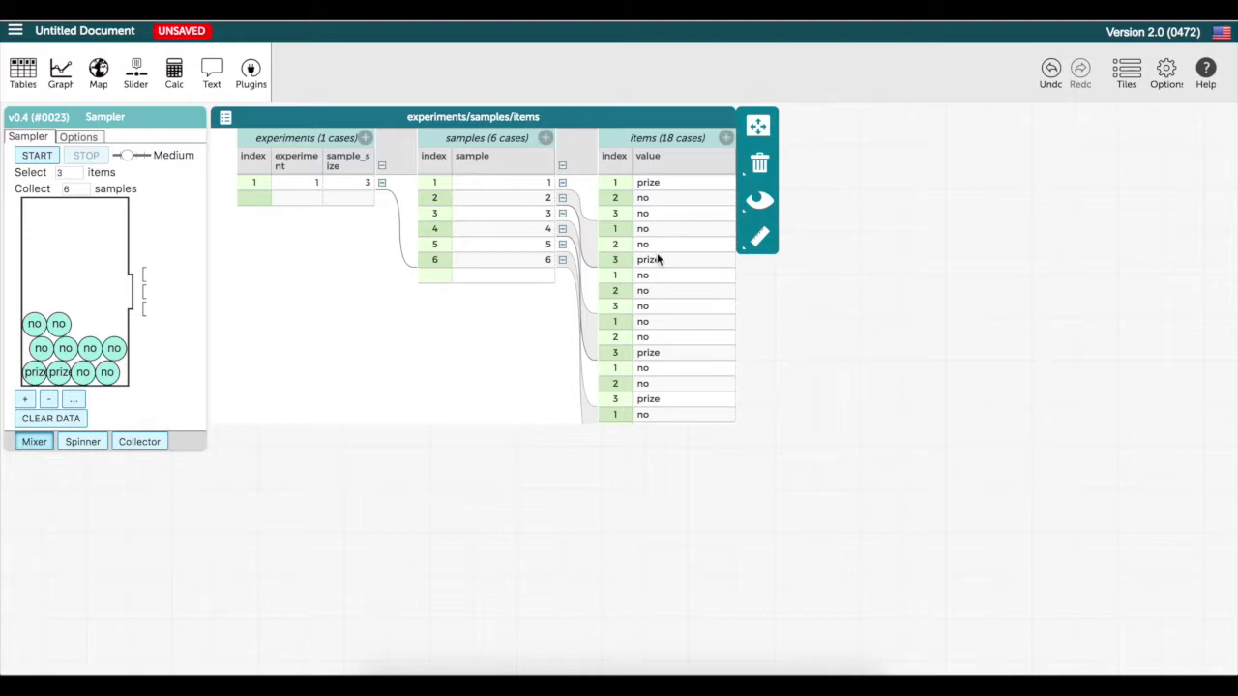
left_click(486, 201)
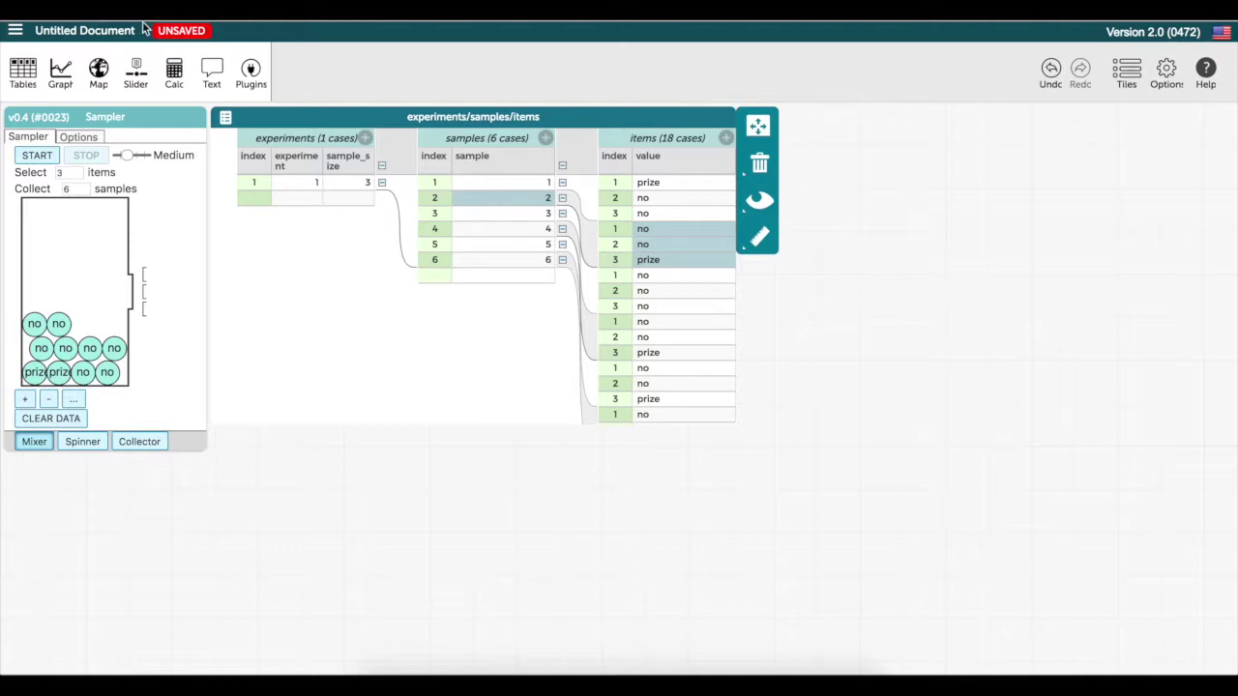
Graph item value on the x axis split by sample, and set sampler speed to Fastest.
left_click(63, 73)
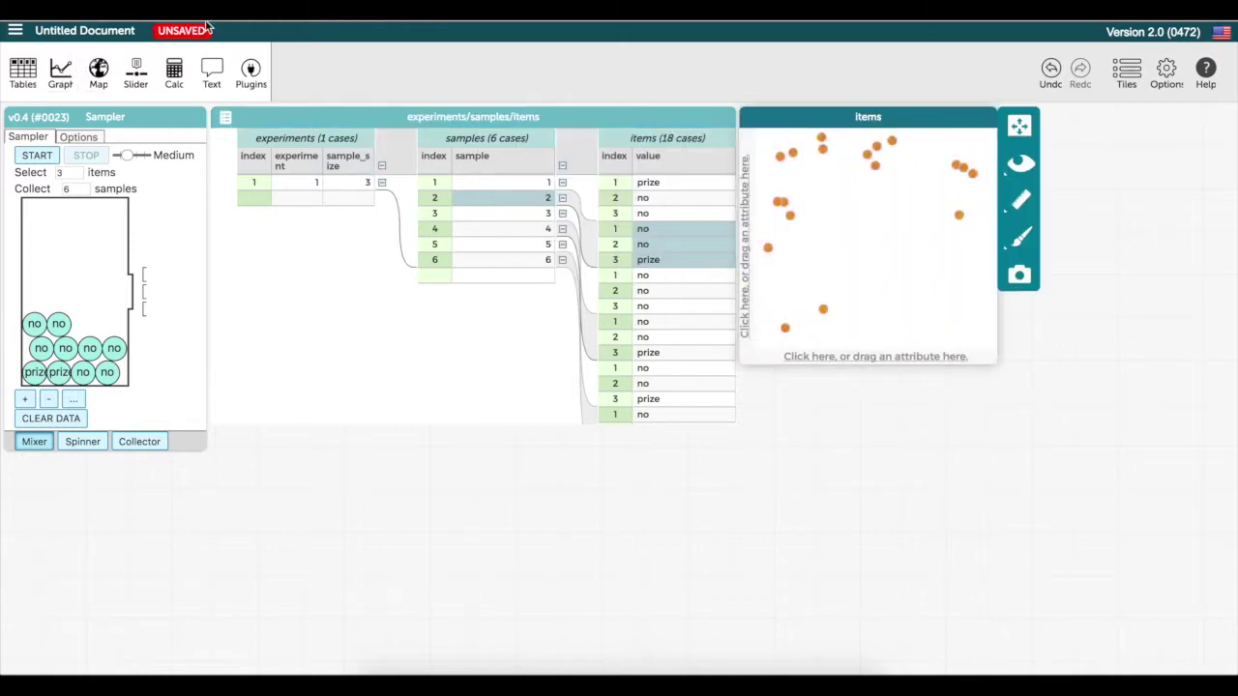
left_click_drag(669, 159, 890, 365)
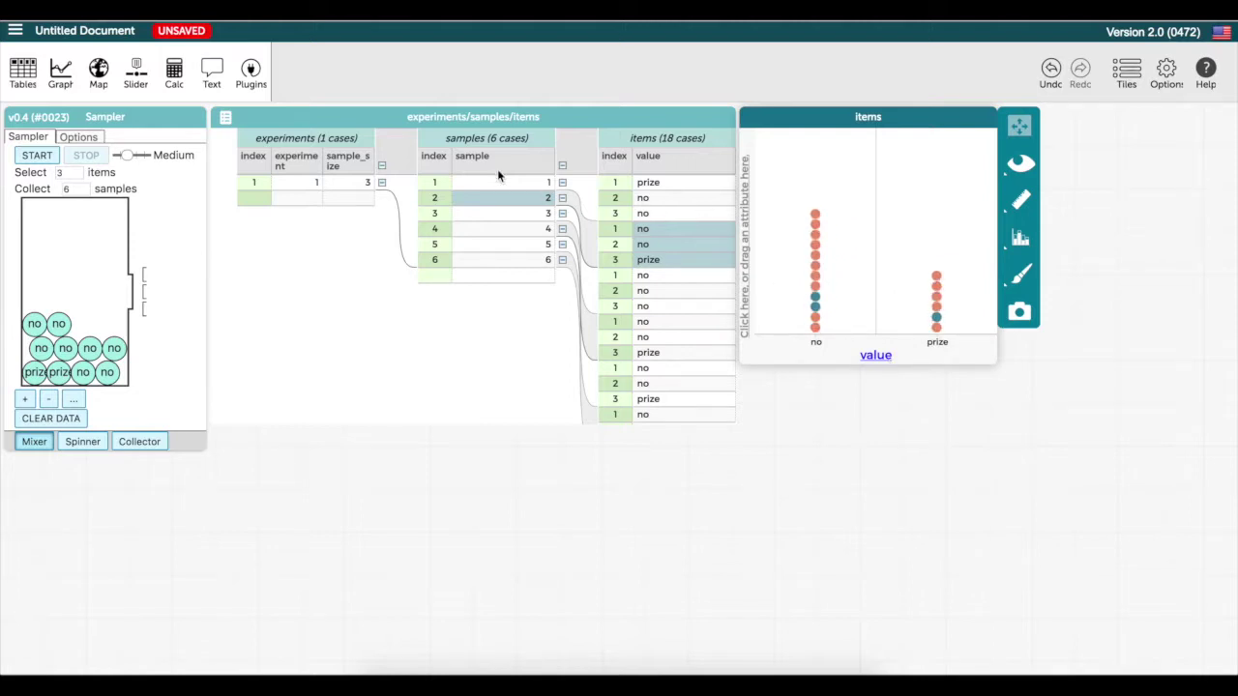
left_click_drag(484, 155, 748, 224)
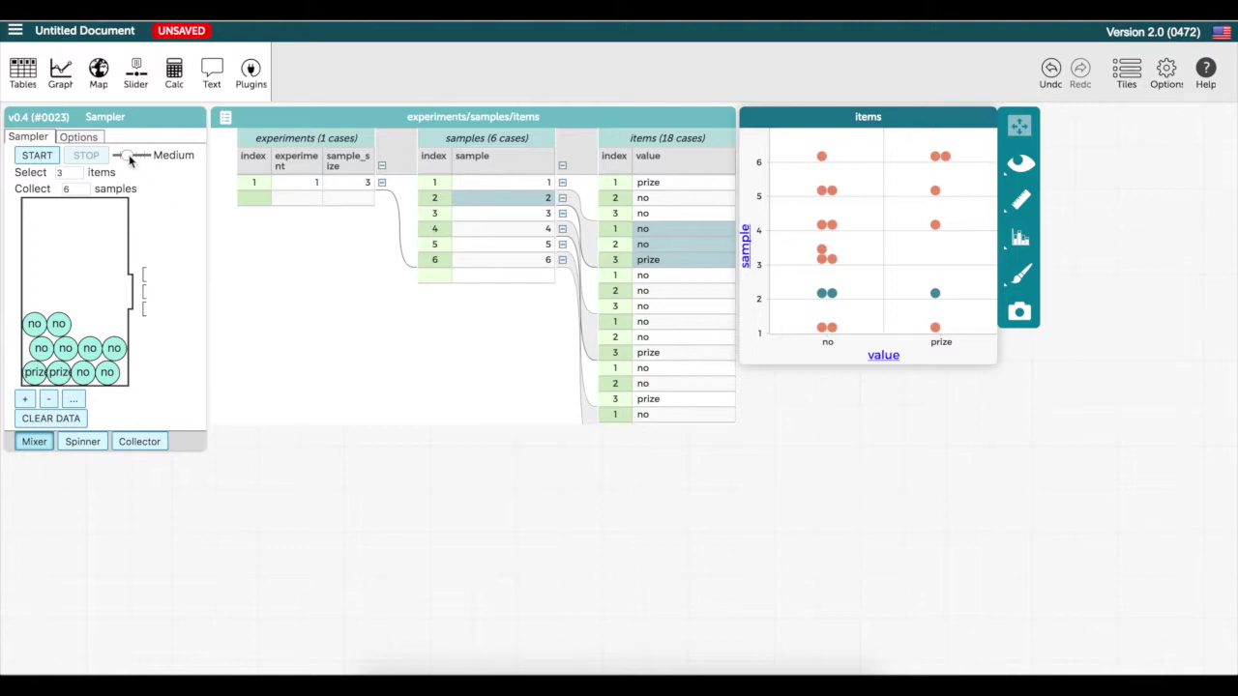
left_click_drag(131, 161, 170, 161)
Set Collect to 44 samples and run the sampler again.
left_click(86, 188)
type("44")
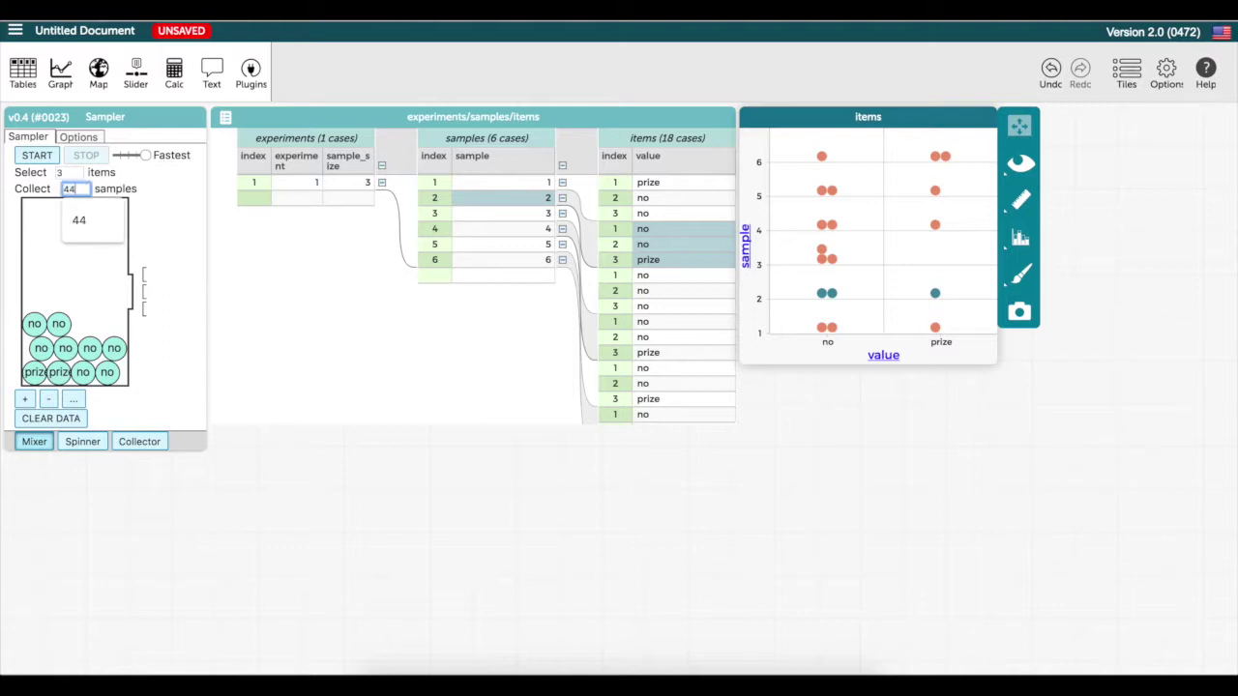
key("Return")
left_click(36, 157)
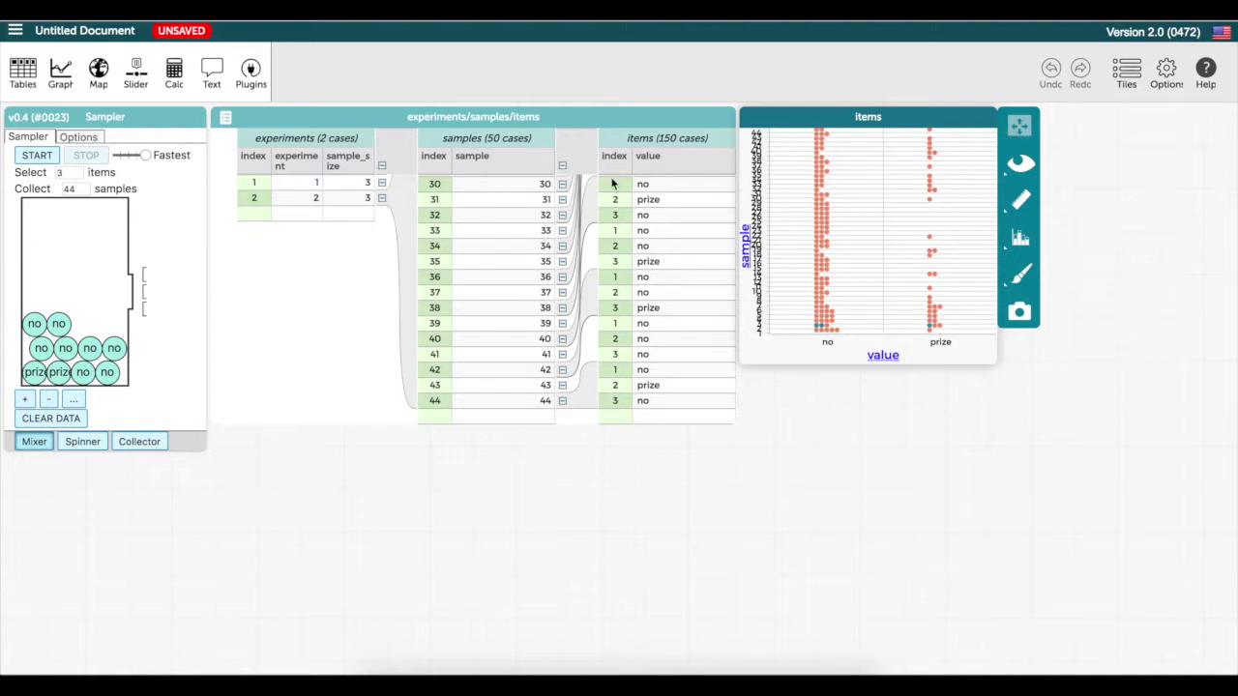
Add a new column named prizeswon to the samples table.
left_click(503, 168)
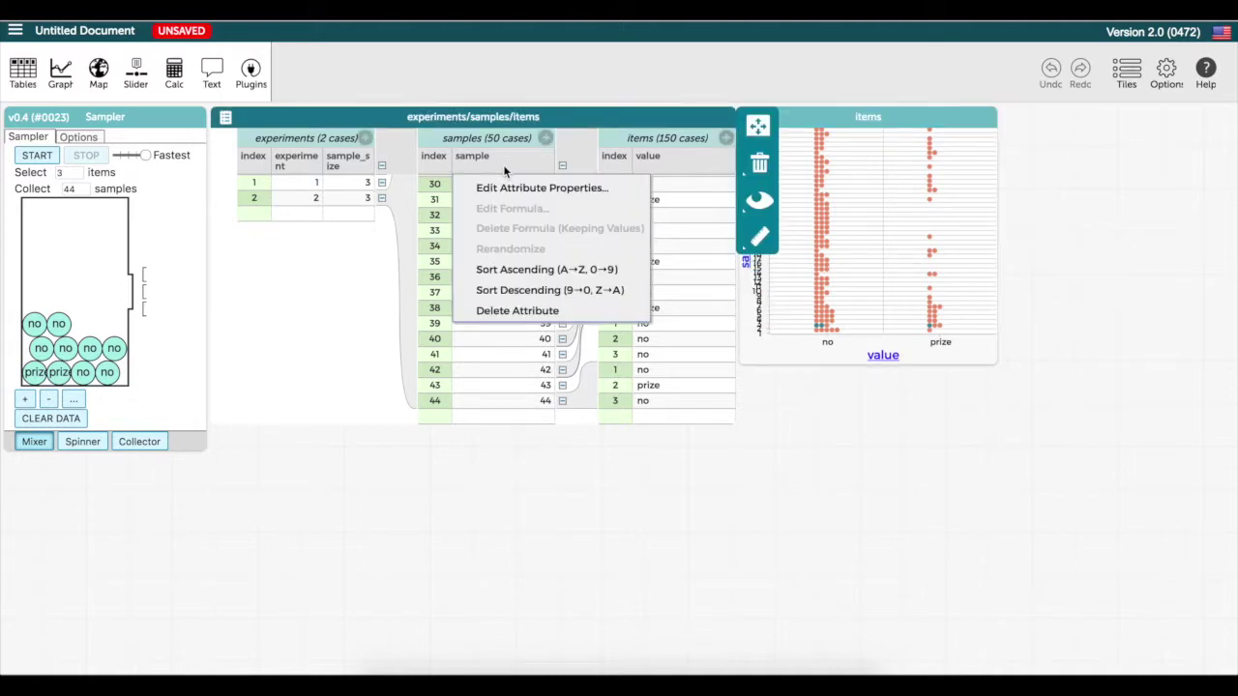
left_click(547, 140)
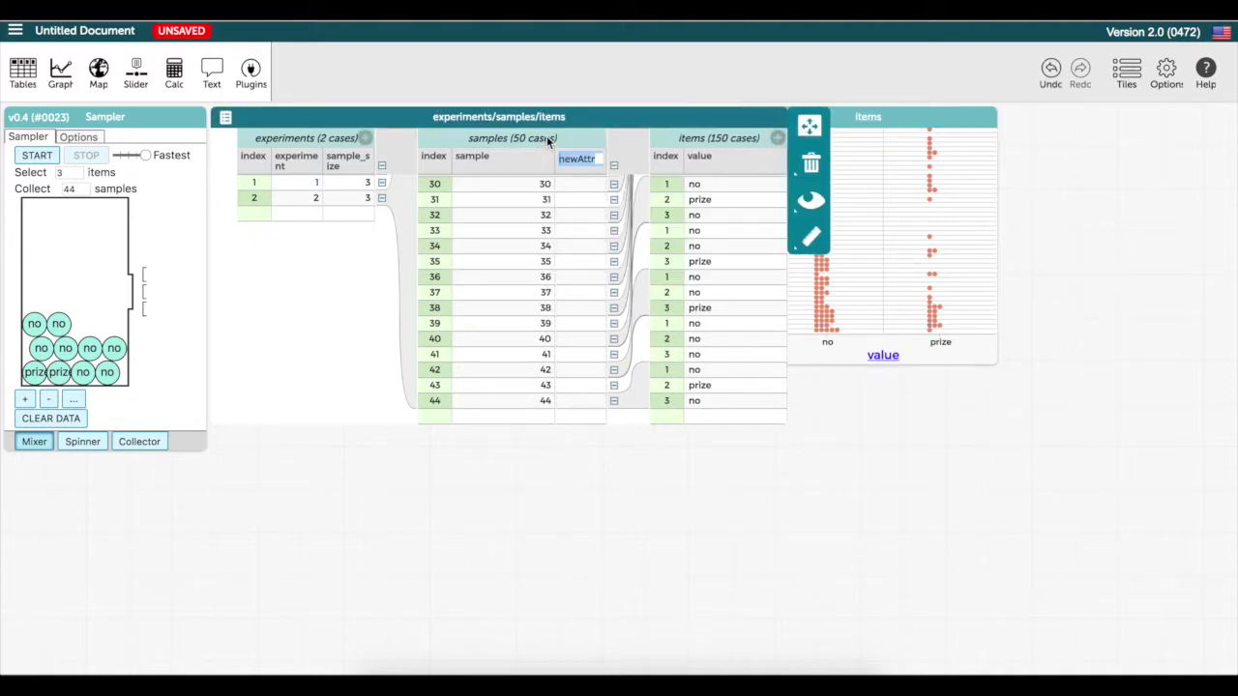
type("prizeswon")
key("Return")
Give prizeswon the formula count(value="prize") and apply it.
left_click(582, 174)
left_click(585, 208)
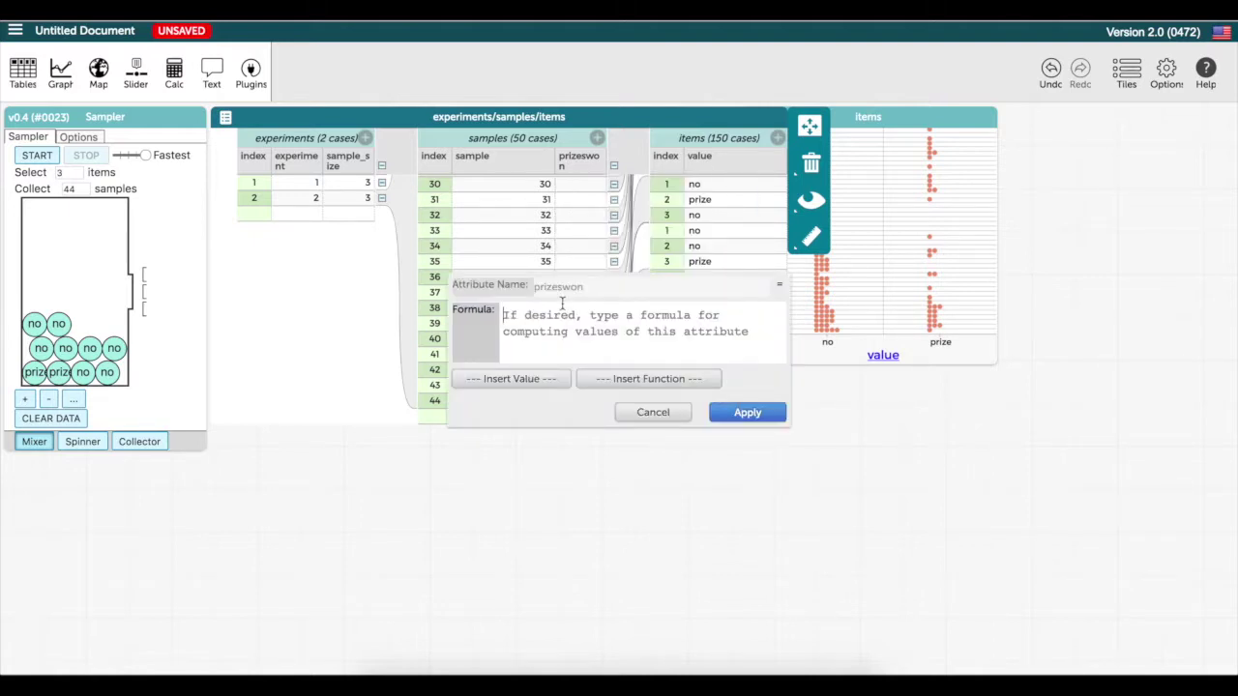
type("count")
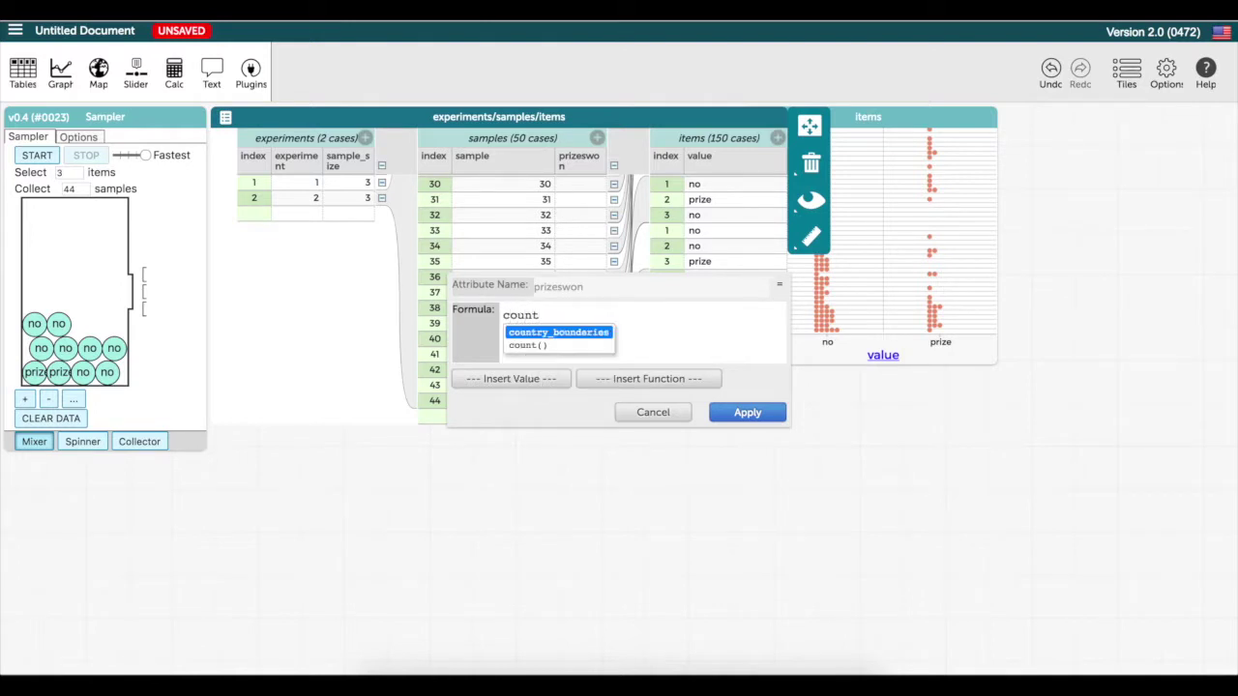
type("(value=")
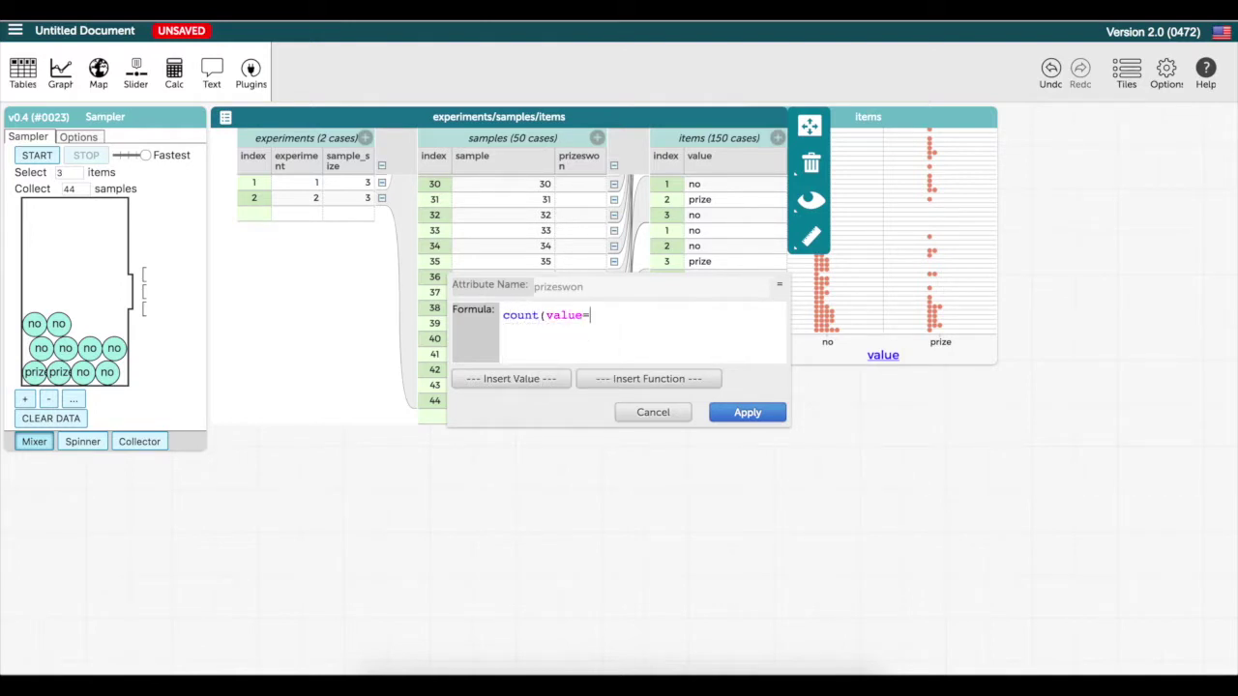
type("\"prize\")")
key("Return")
left_click(732, 415)
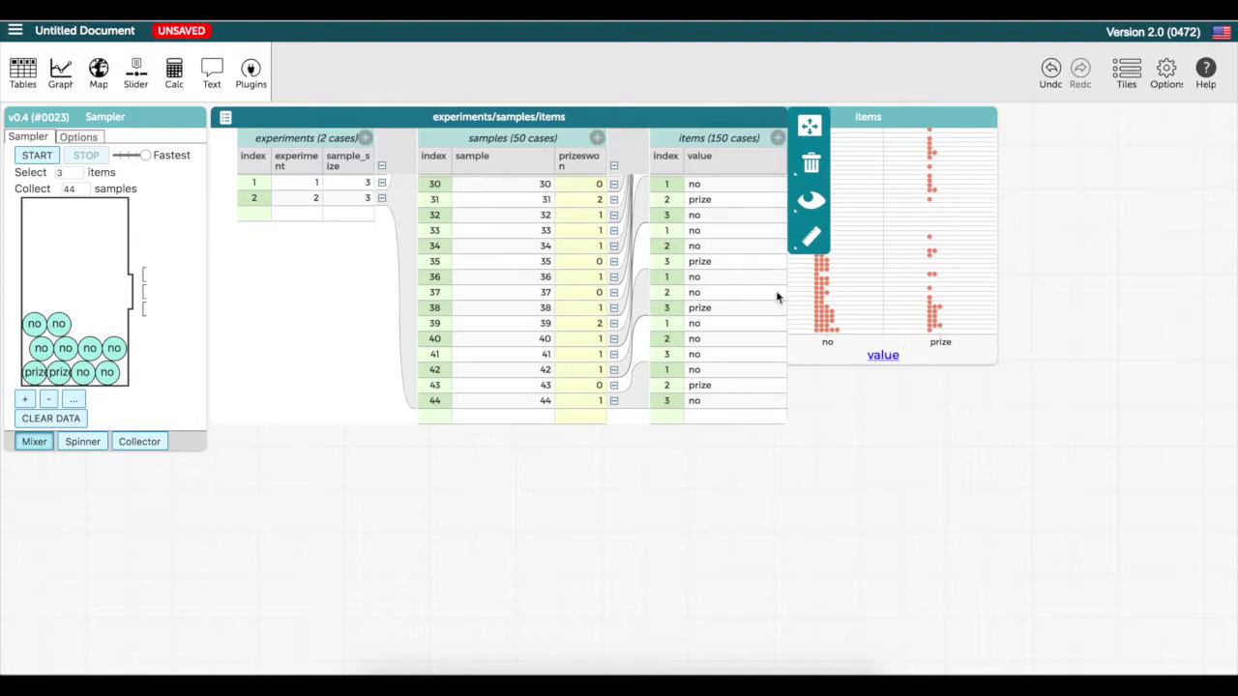
Replace the old graph with a new one plotting prizeswon as categories on the x axis.
left_click(987, 117)
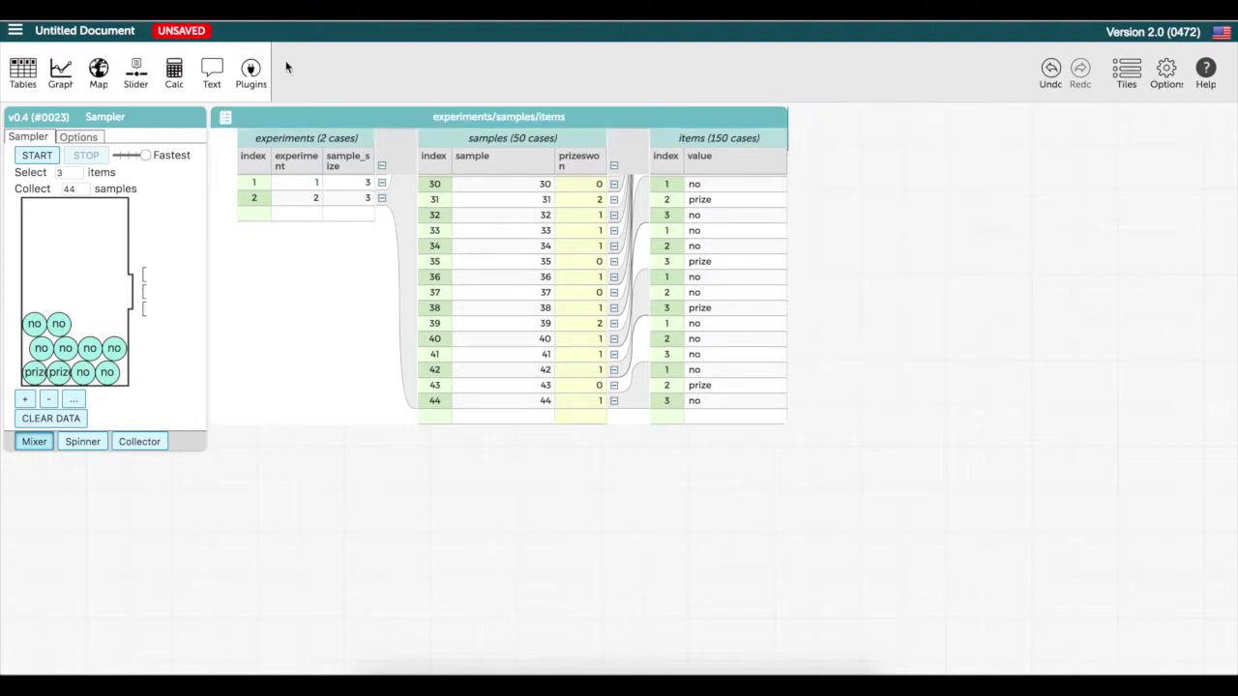
left_click(60, 72)
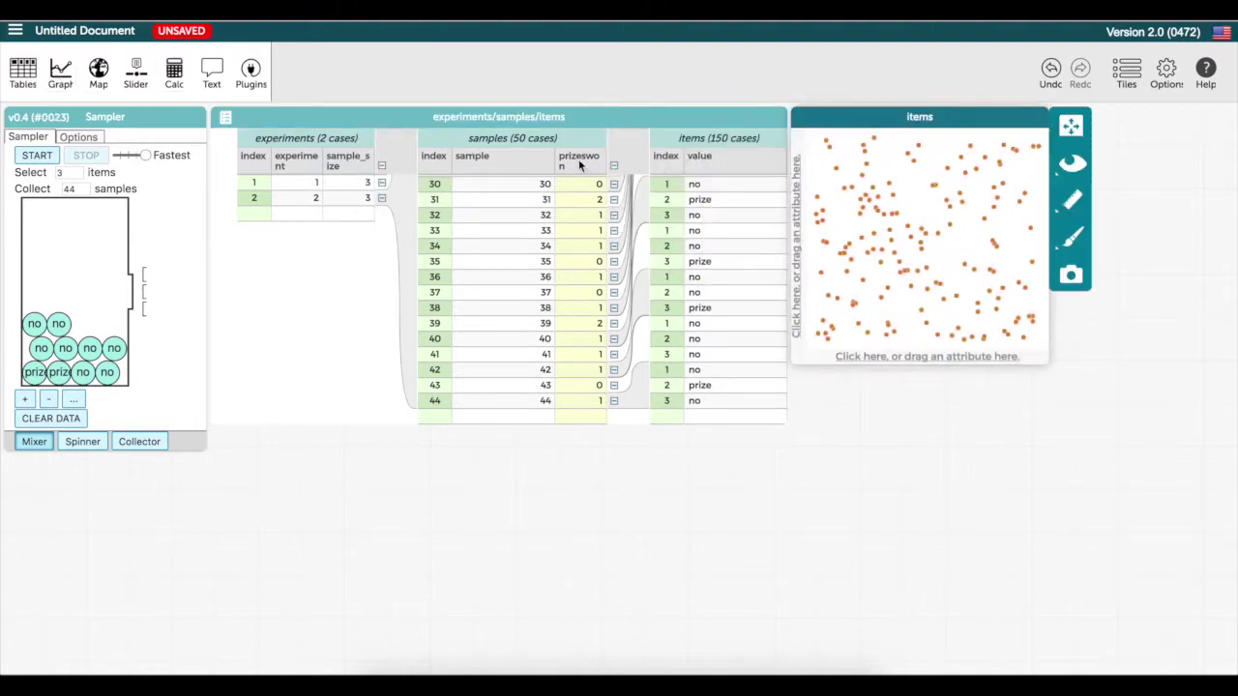
left_click_drag(585, 161, 912, 363)
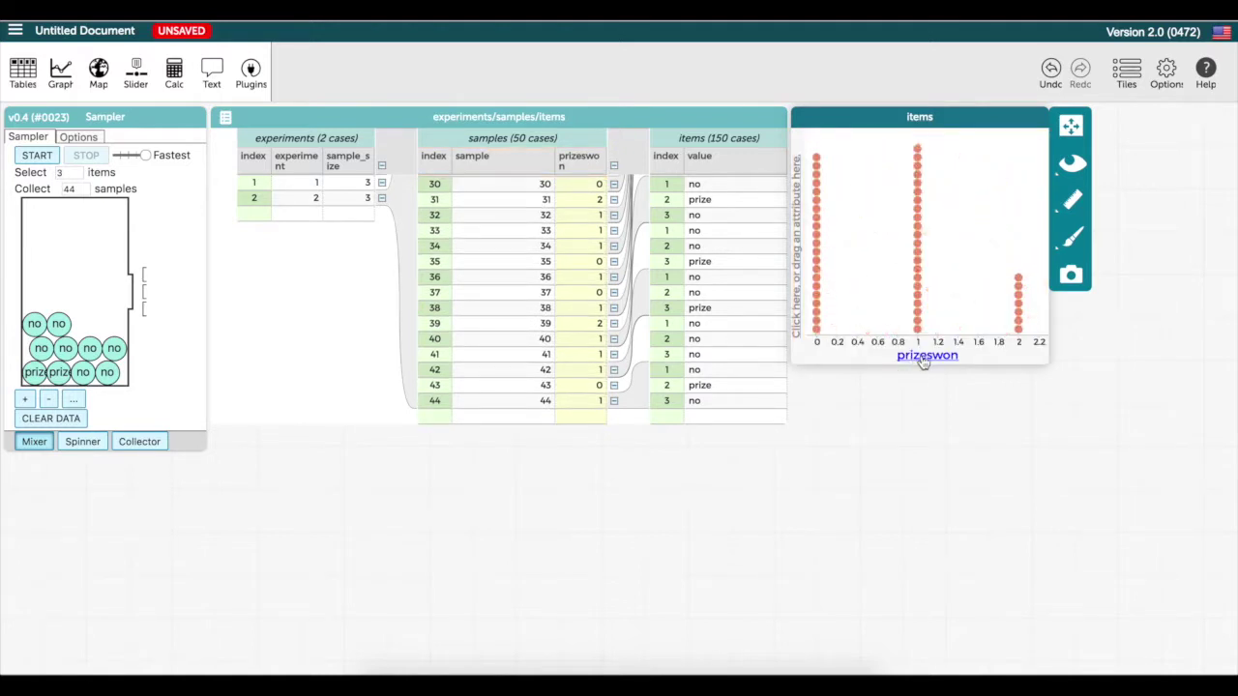
left_click(925, 355)
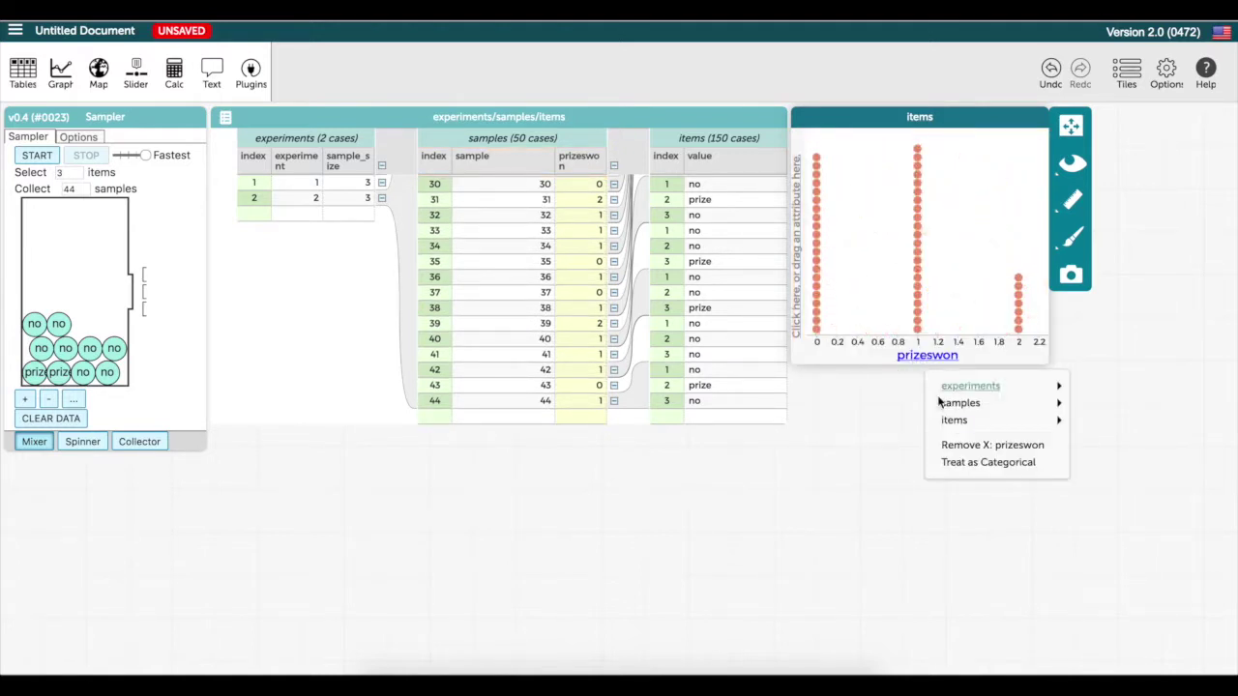
left_click(962, 466)
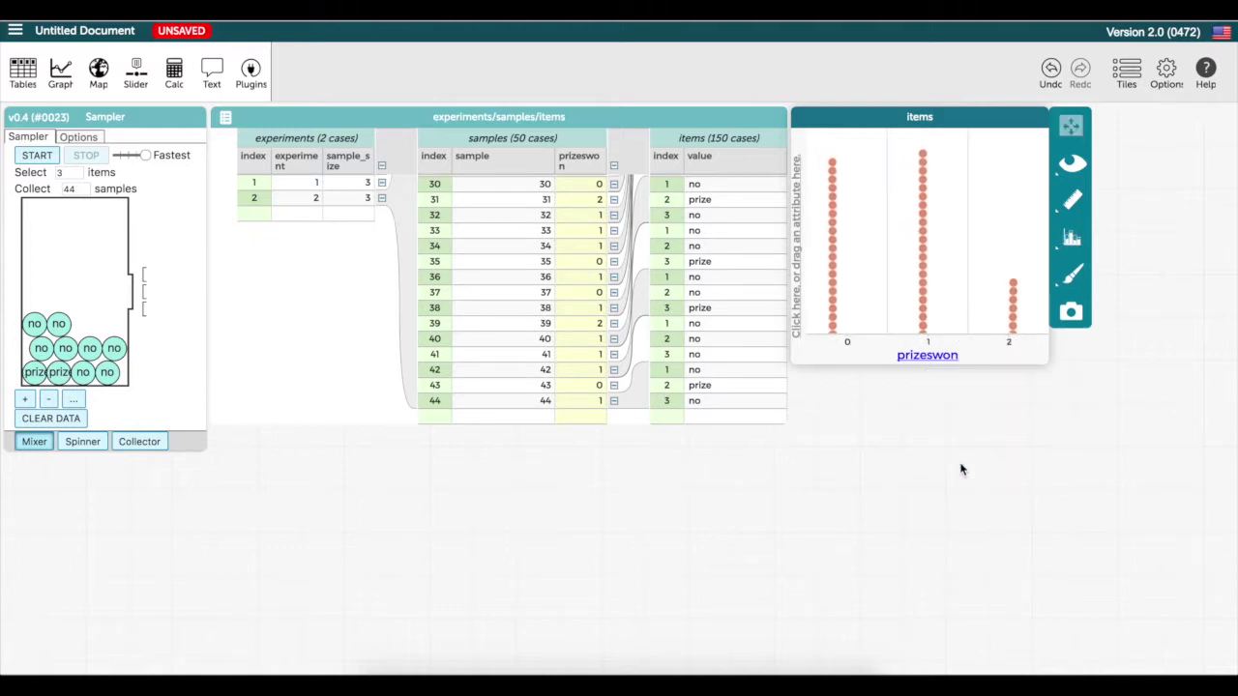
Fuse the dots into bars and show count and percent on each bar.
left_click(1071, 238)
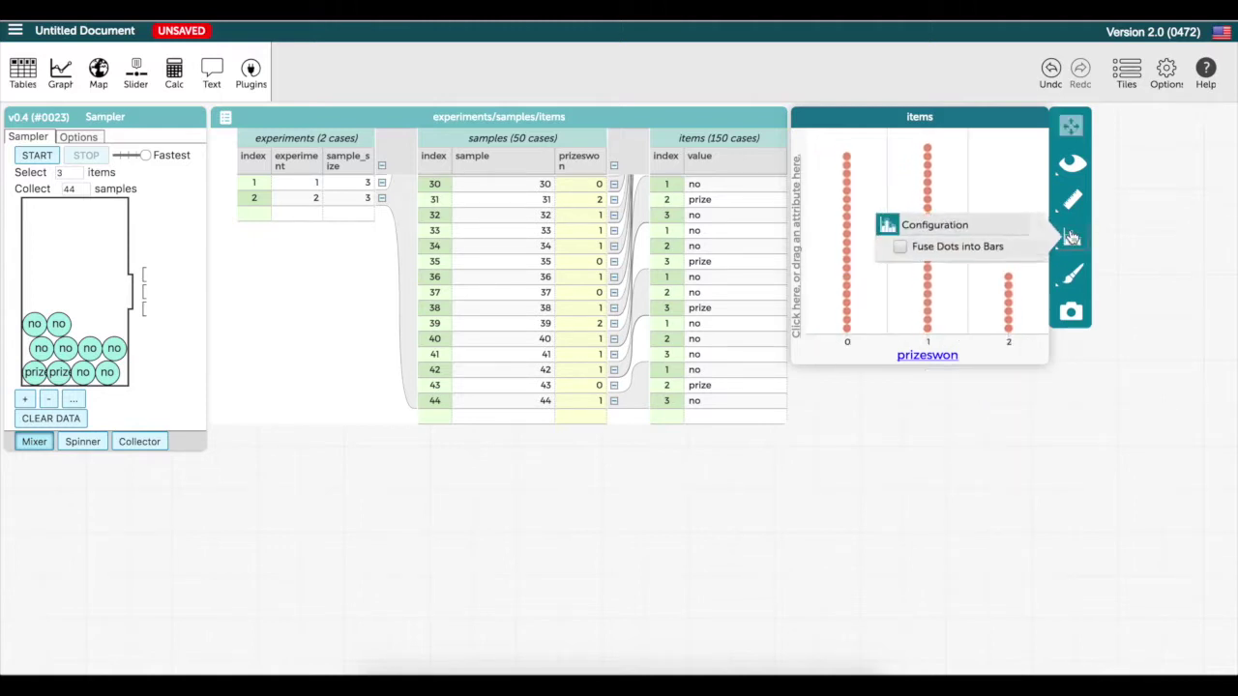
left_click(904, 248)
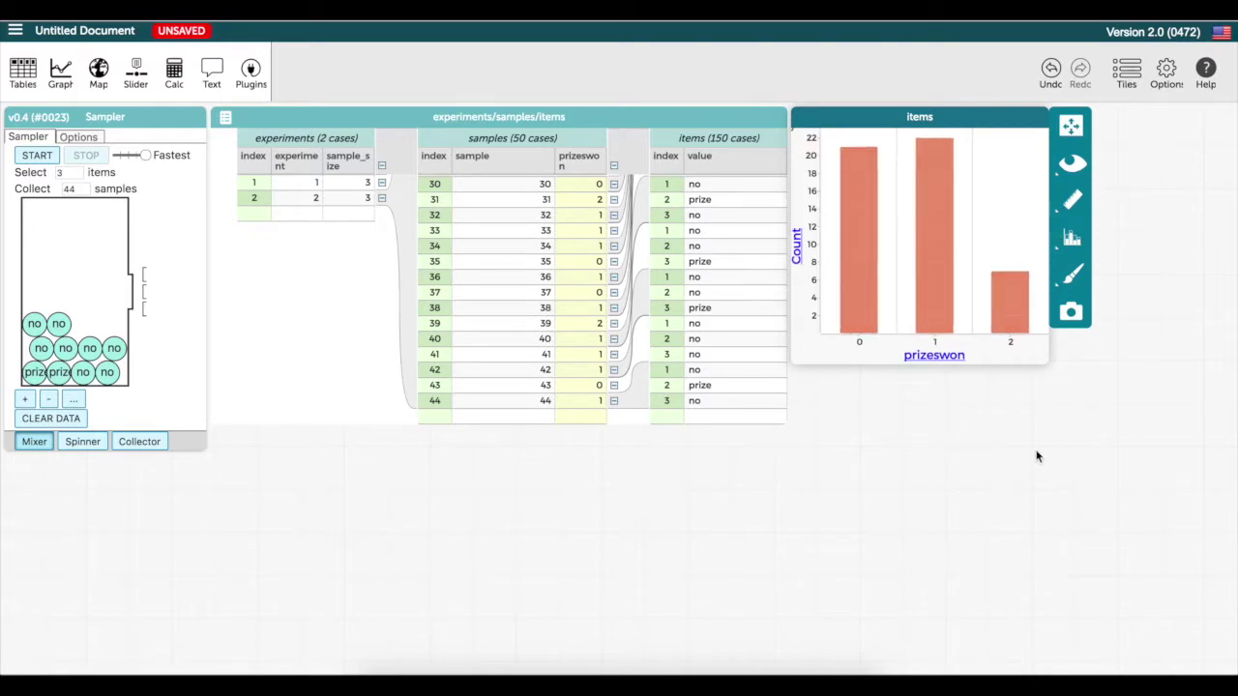
left_click(1072, 202)
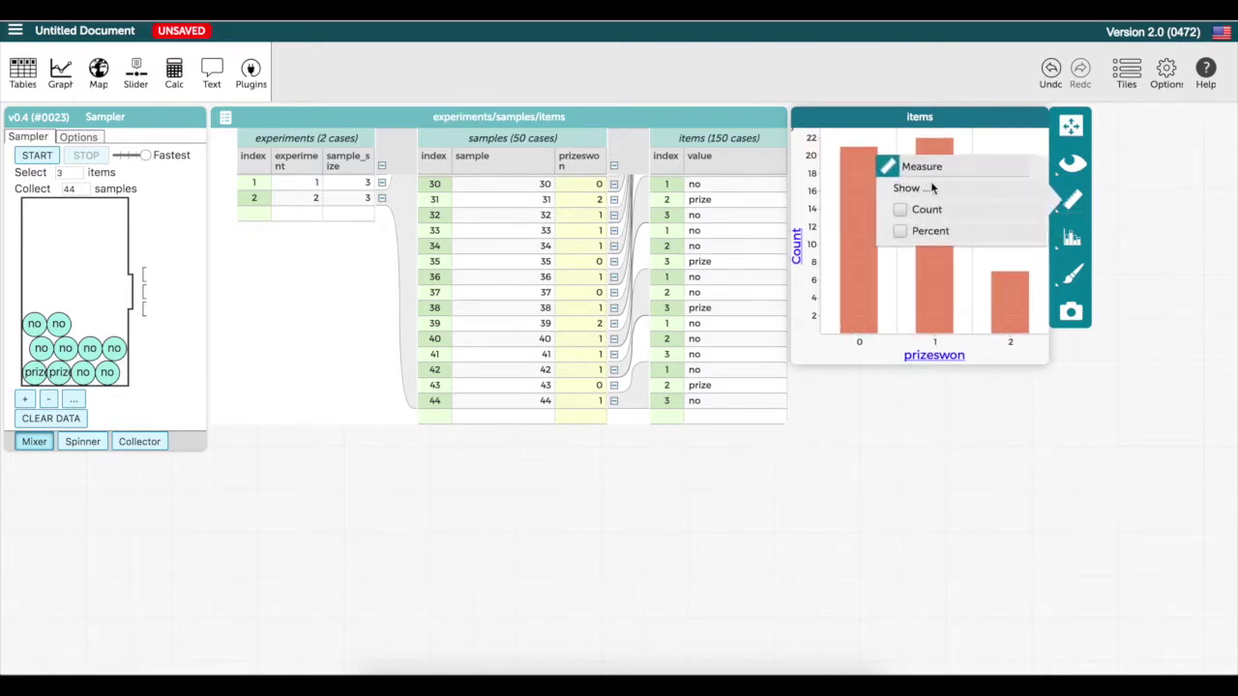
left_click(899, 209)
left_click(899, 231)
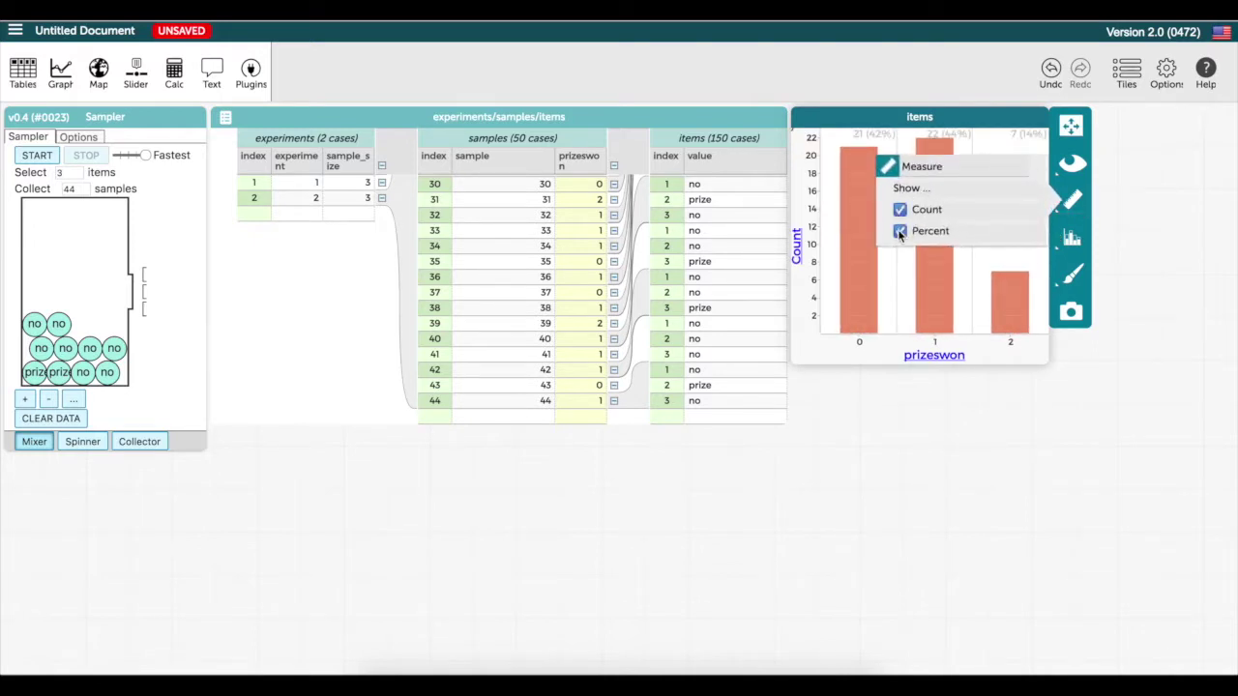
left_click(902, 293)
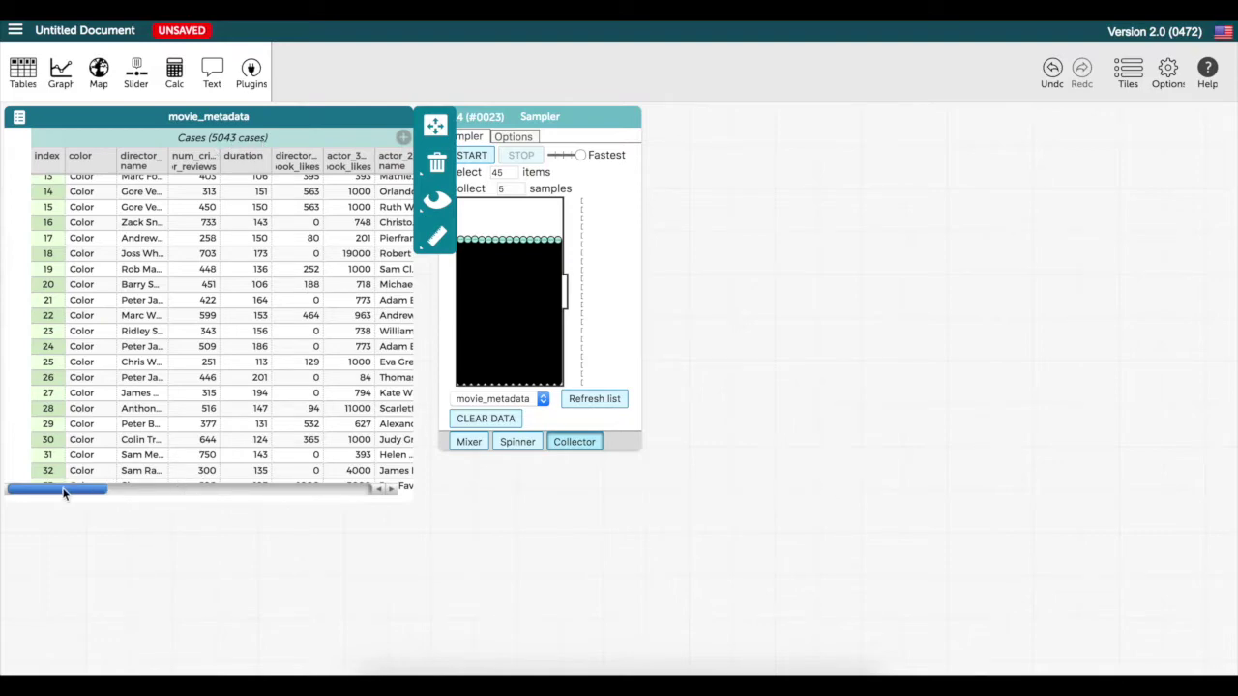
Bring in the movie_metadata table and bring the Sampler tile forward to configure it.
left_click_drag(63, 493, 33, 492)
left_click(605, 220)
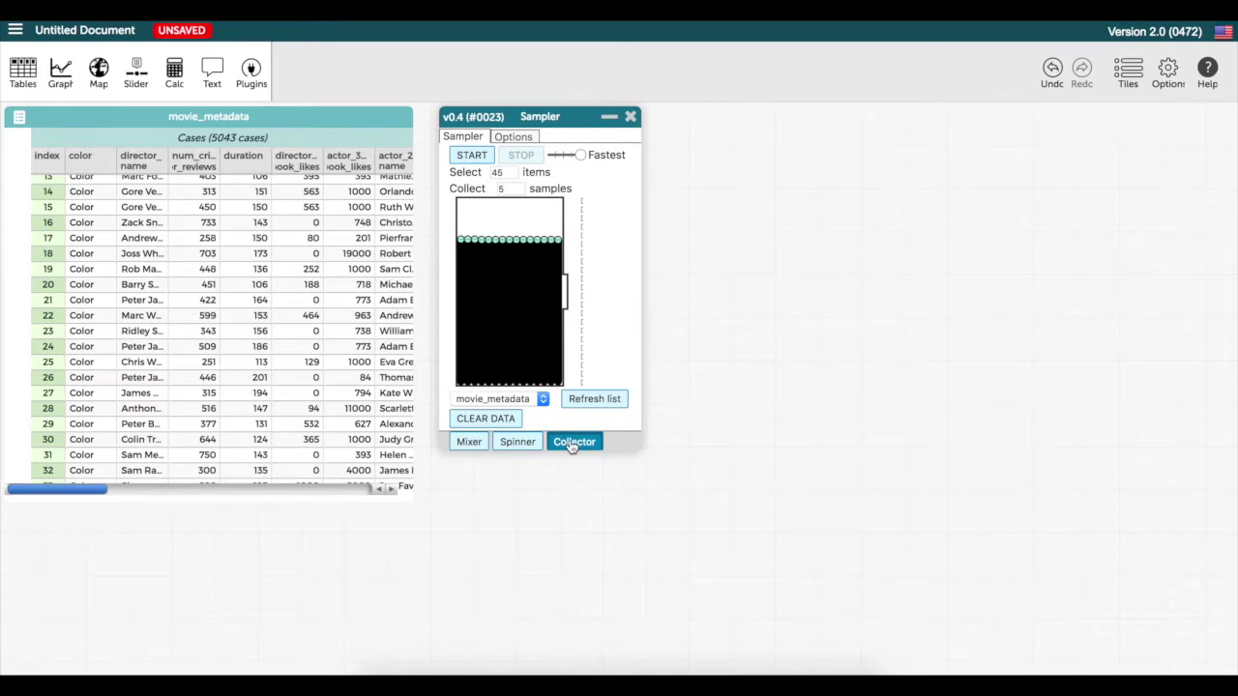
Keep movie_metadata as the Collector source and start sampling movies.
left_click(511, 401)
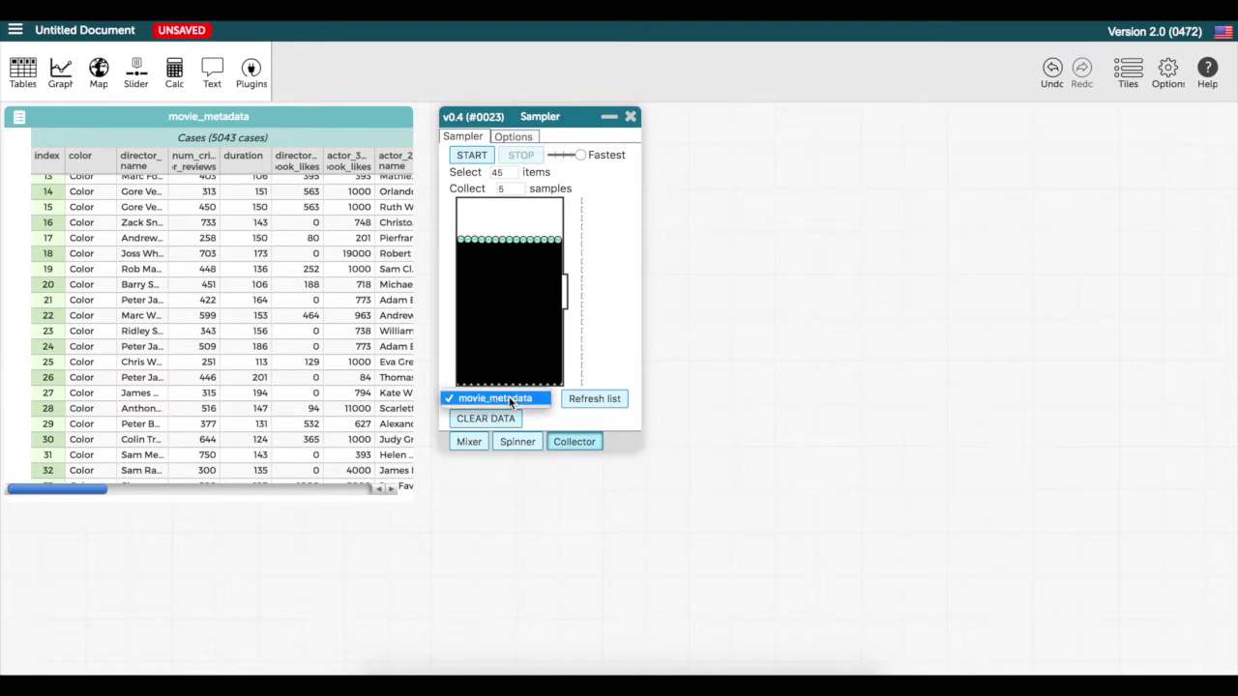
left_click(511, 400)
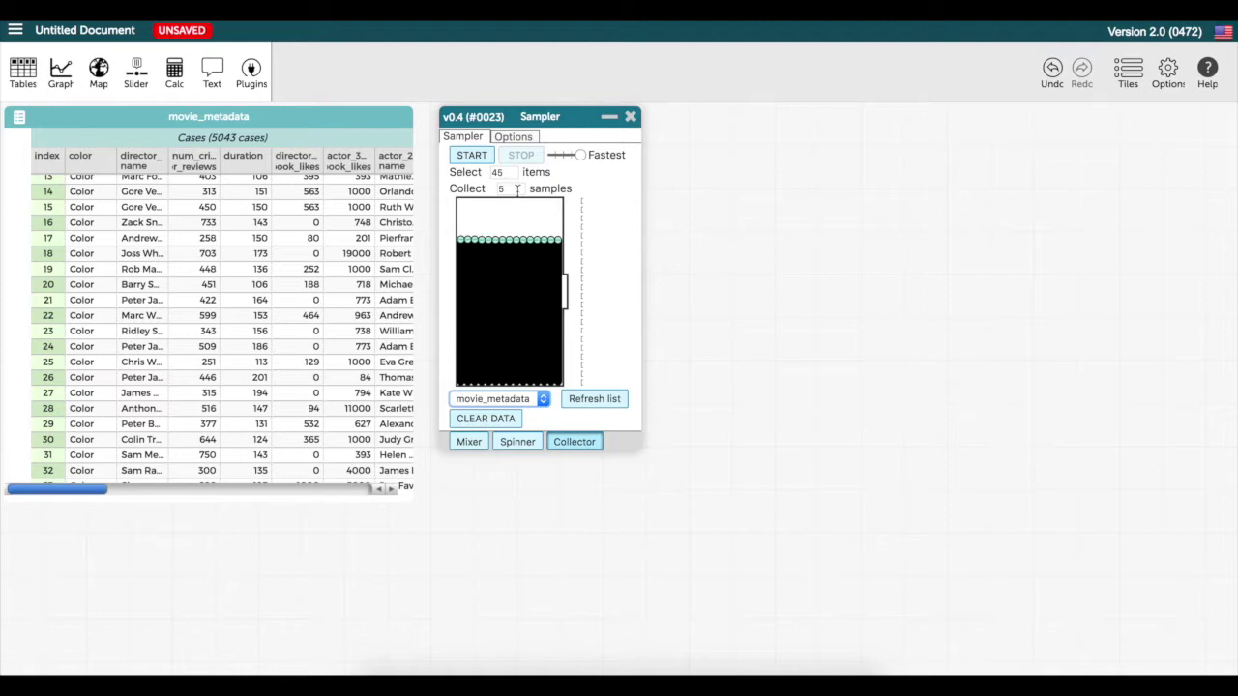
left_click(472, 156)
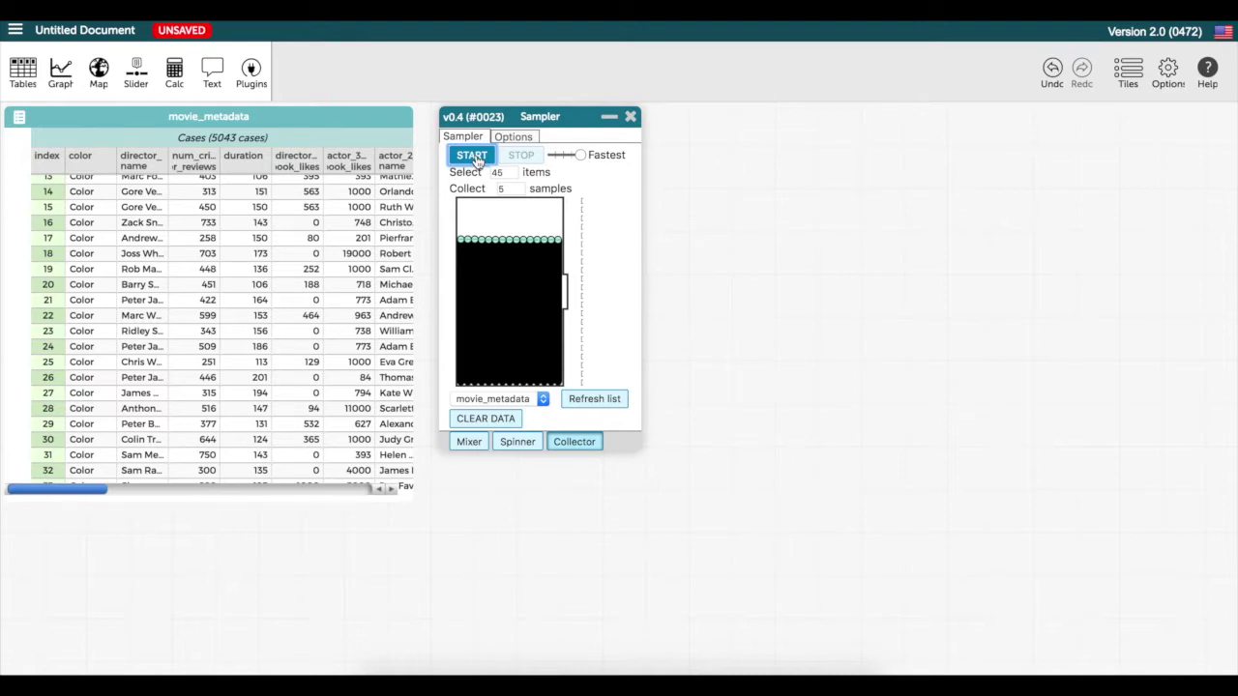
left_click(474, 157)
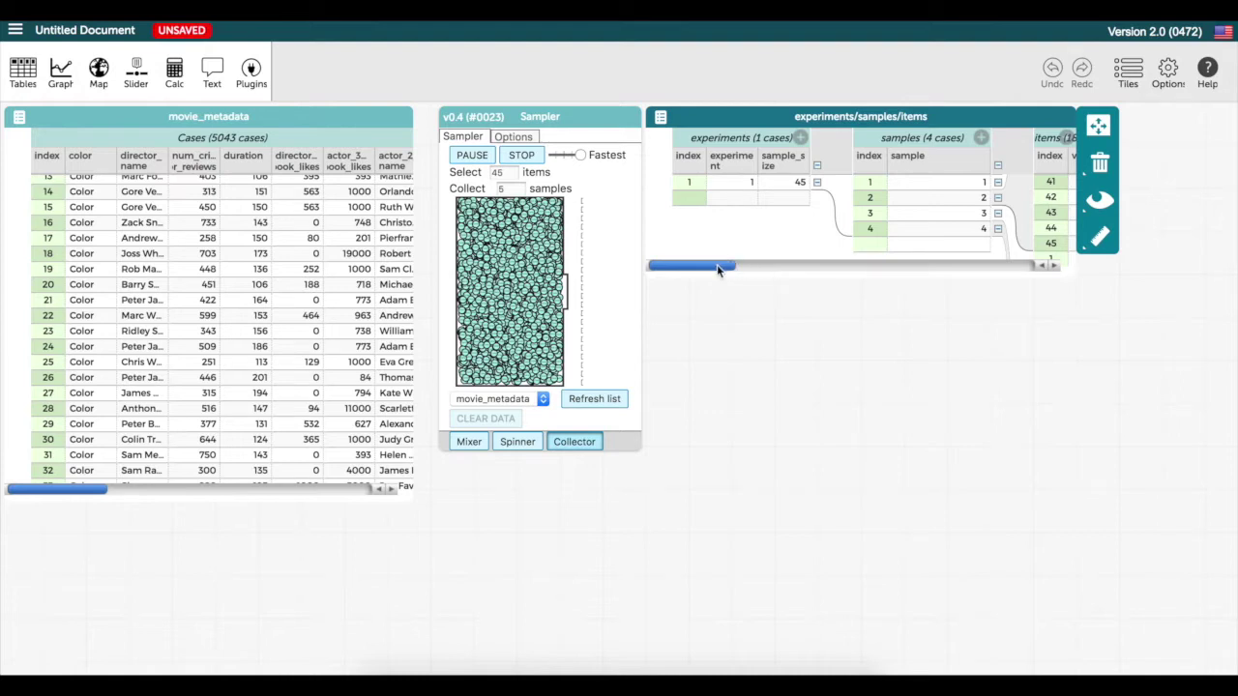
Add a new graph plotting duration for the 225 sampled movies, in rows for samples 1–5.
left_click_drag(718, 270, 760, 269)
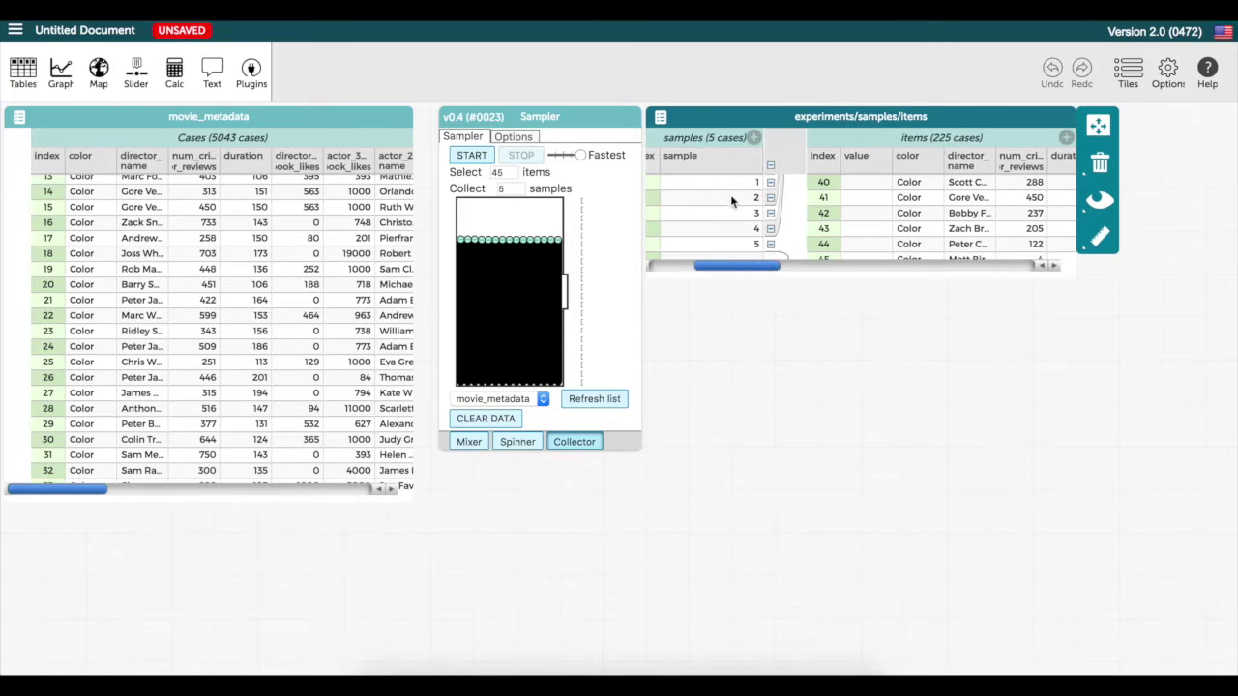
left_click(61, 78)
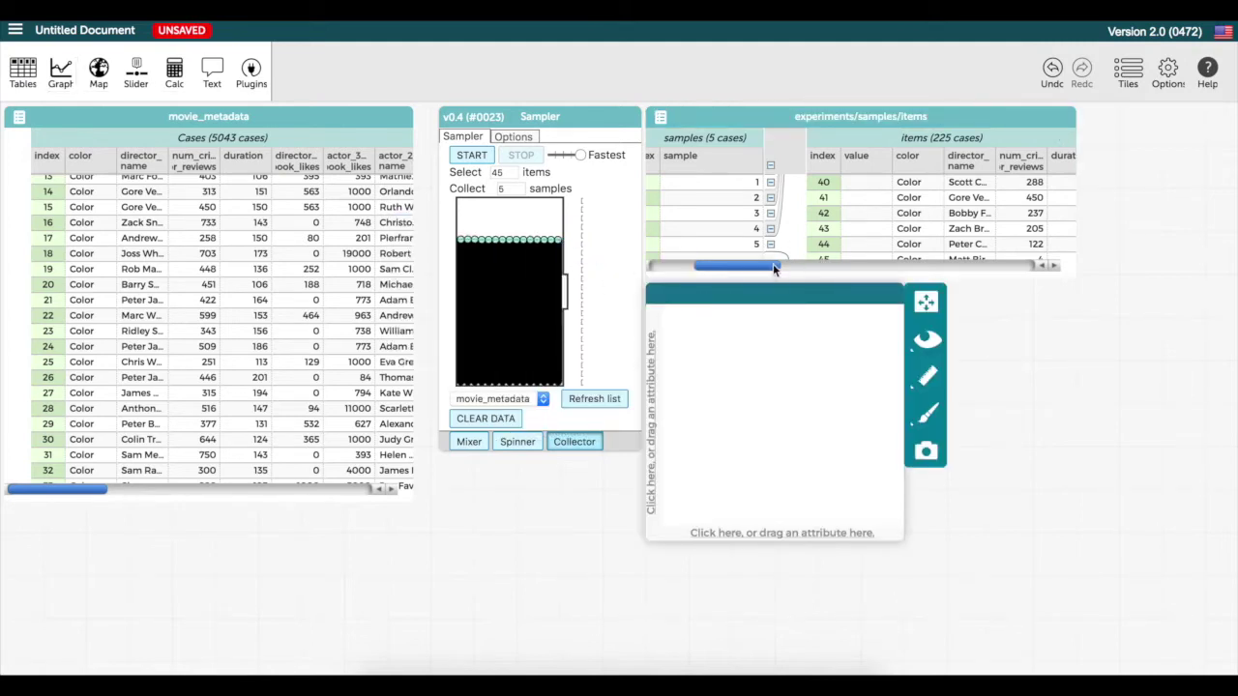
left_click_drag(765, 270, 801, 268)
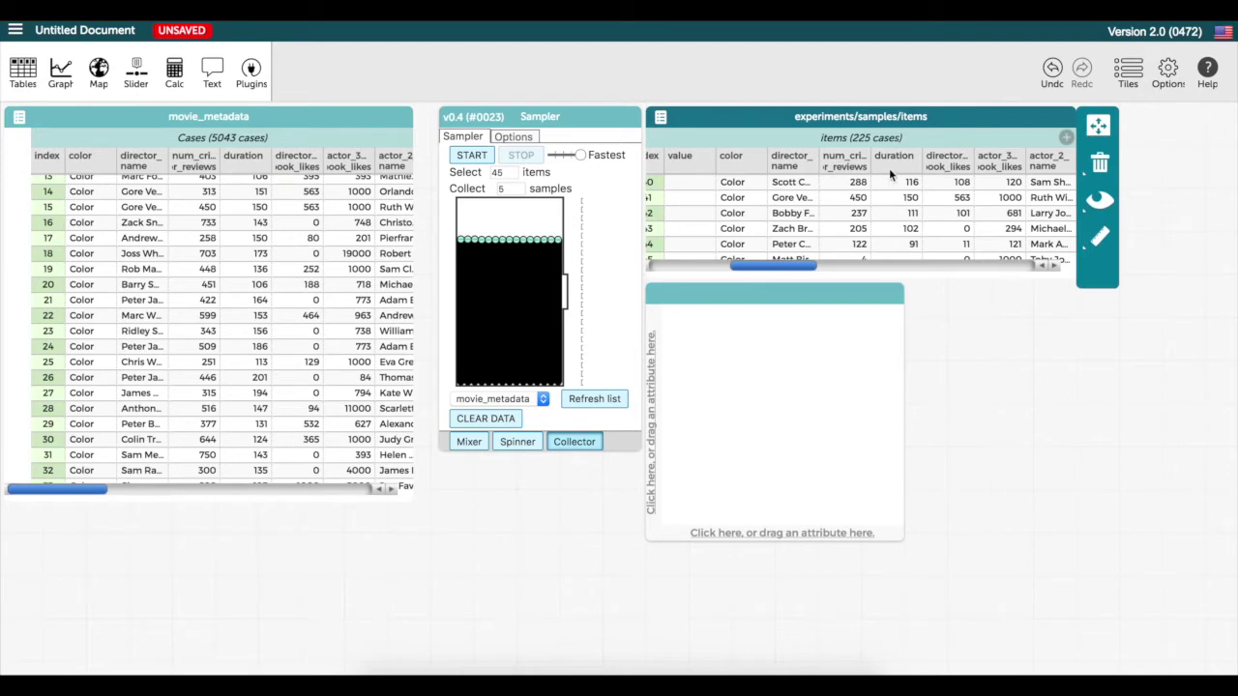
left_click_drag(858, 218, 740, 537)
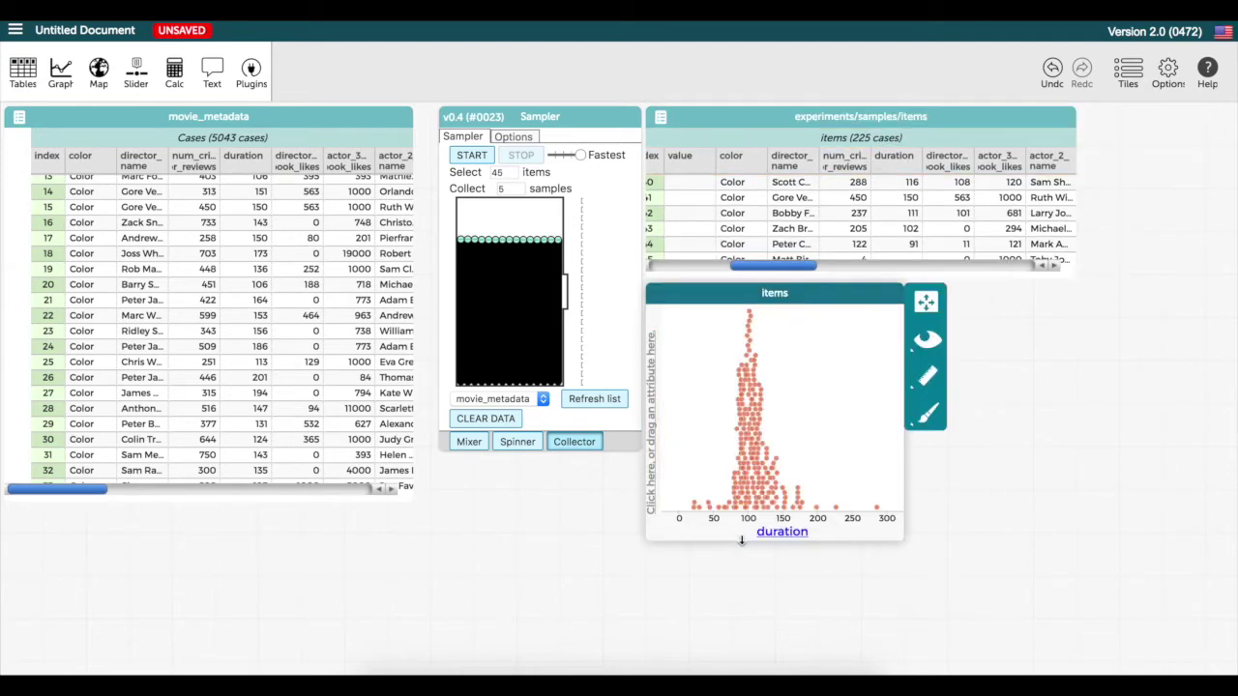
left_click_drag(791, 268, 725, 274)
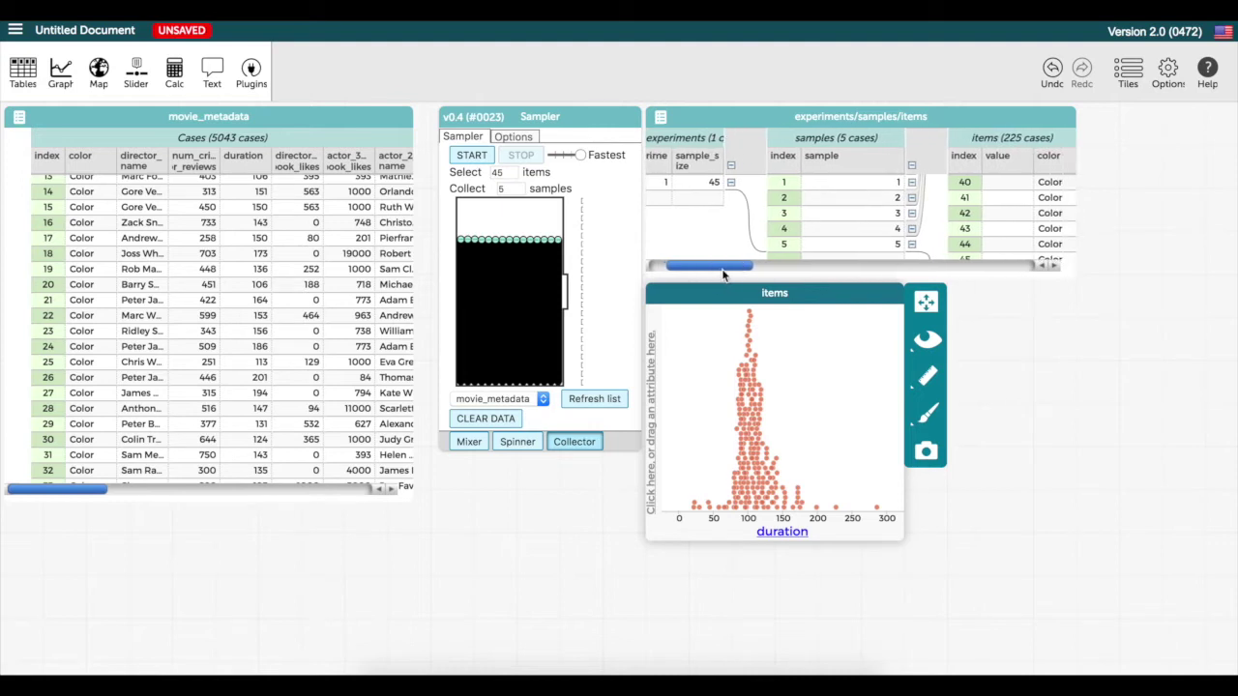
left_click_drag(830, 159, 653, 362)
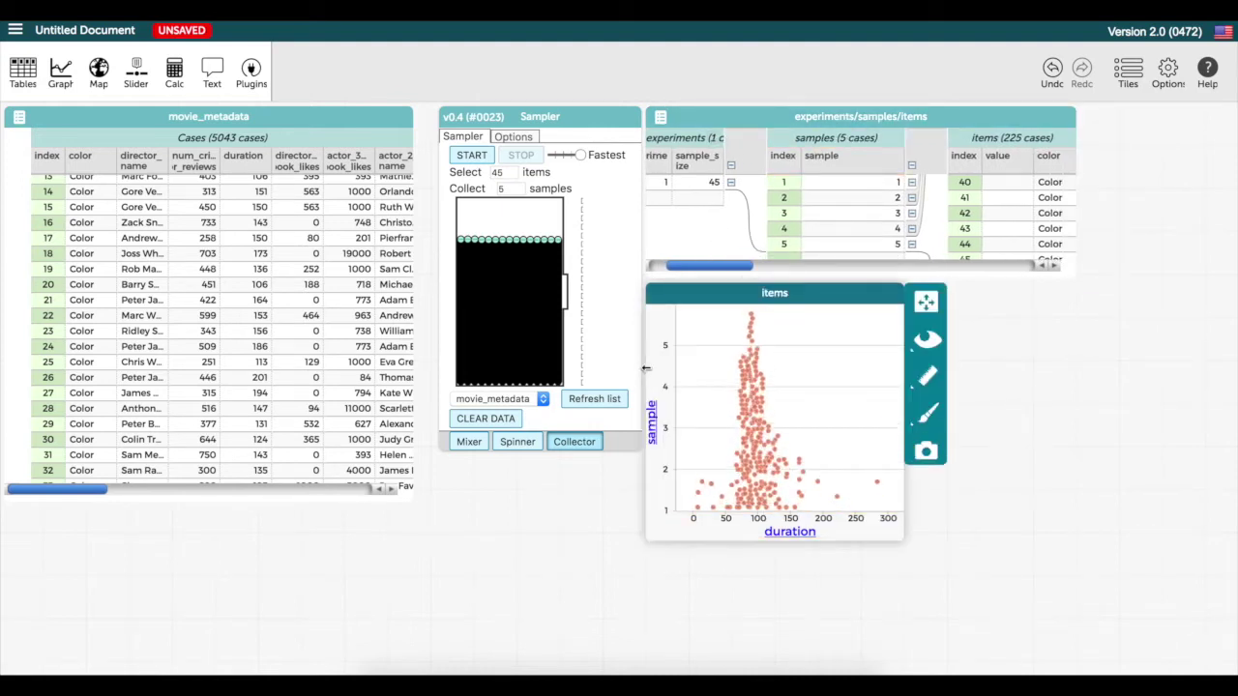
Turn on the Mean measure so each sample row shows its mean duration line.
left_click(919, 384)
left_click(973, 363)
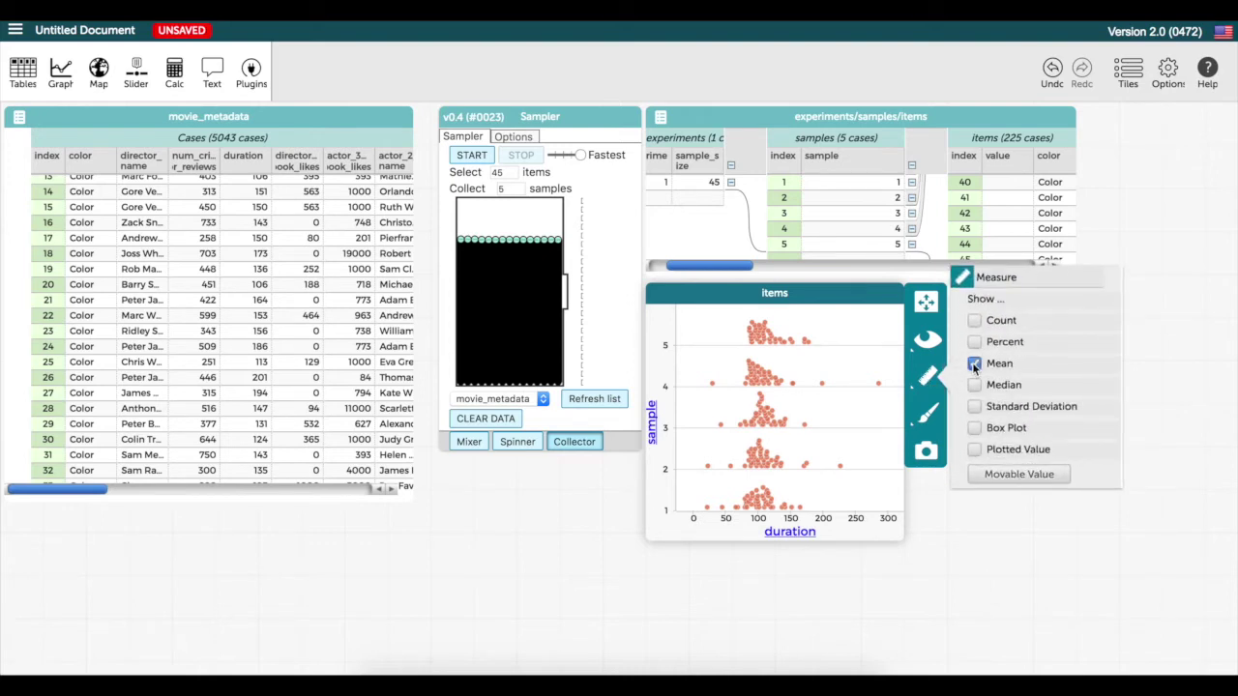
left_click(920, 573)
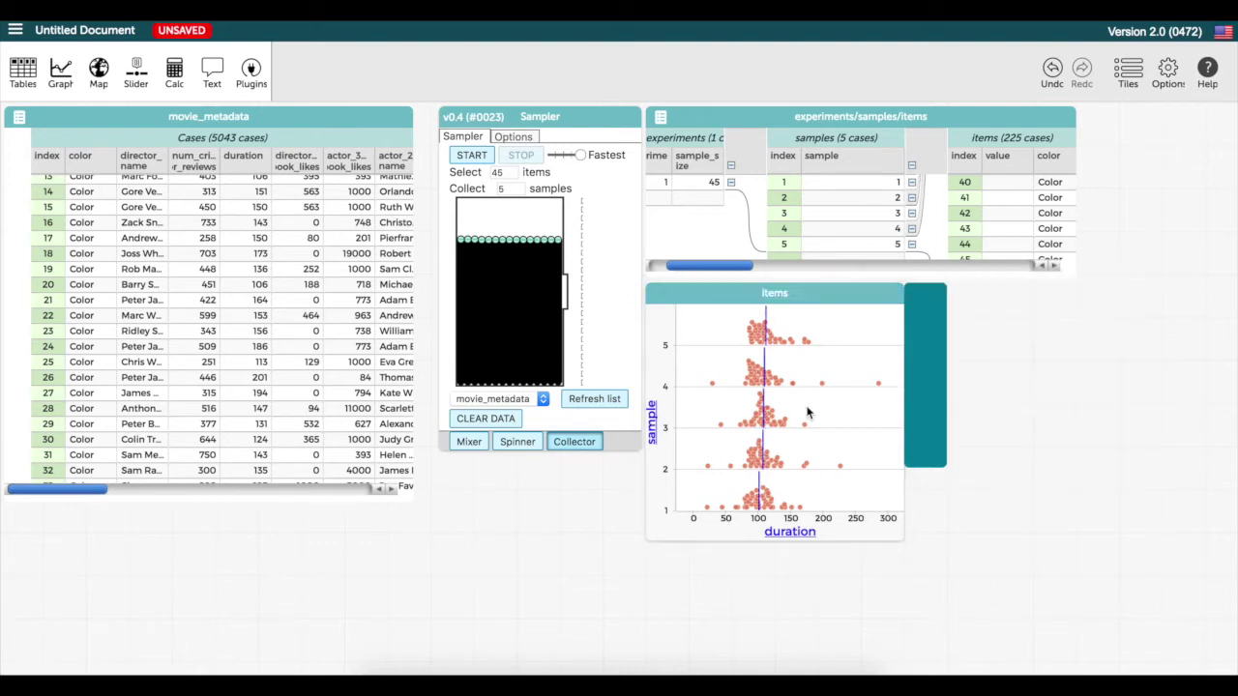
Inspect the sample mean durations, which fall near 108–110 minutes.
left_click(822, 324)
mouse_move(764, 361)
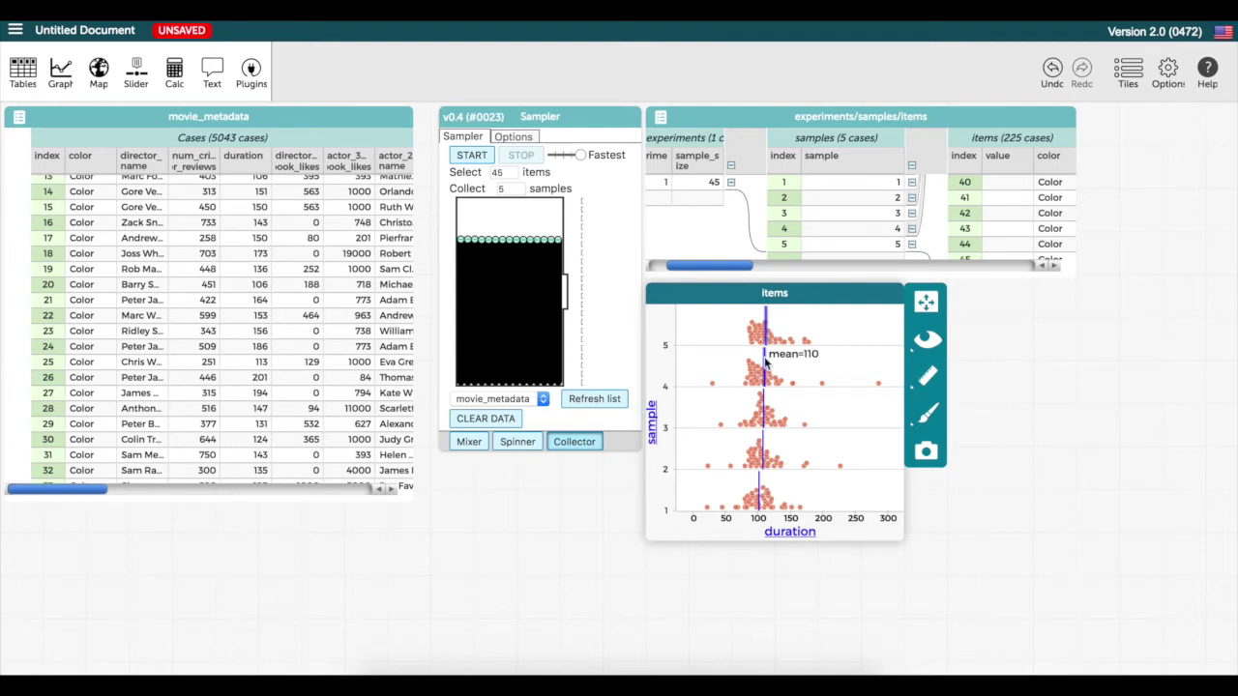
mouse_move(762, 446)
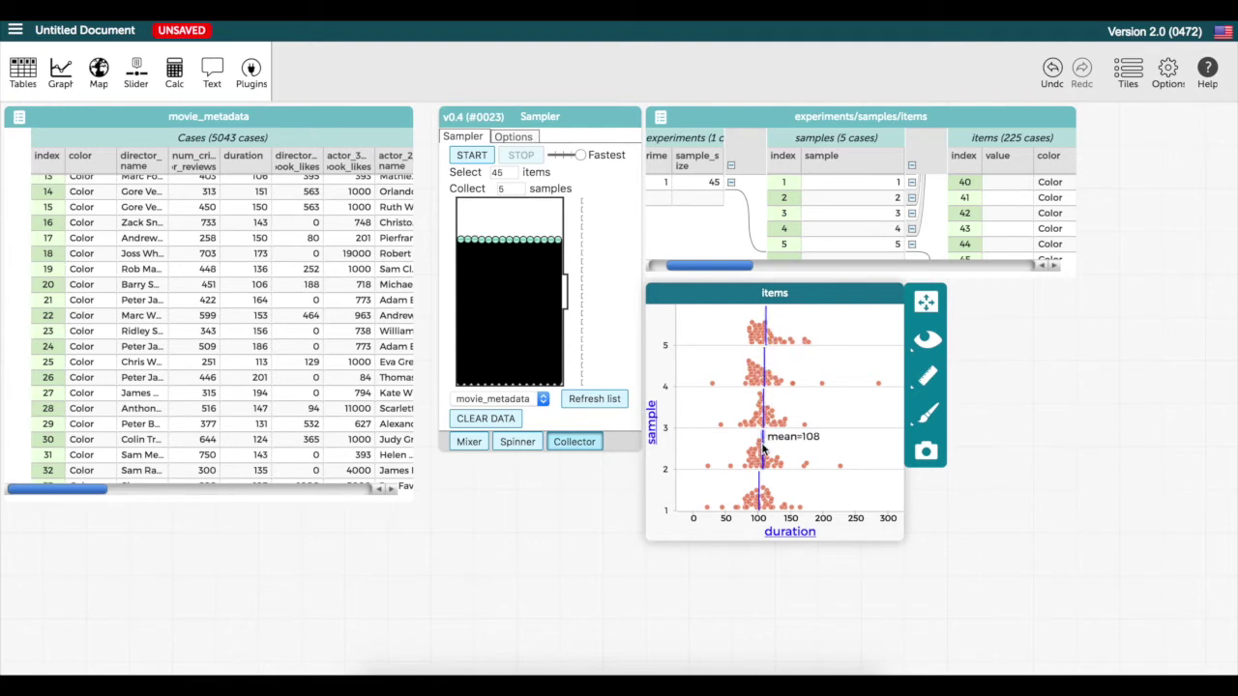